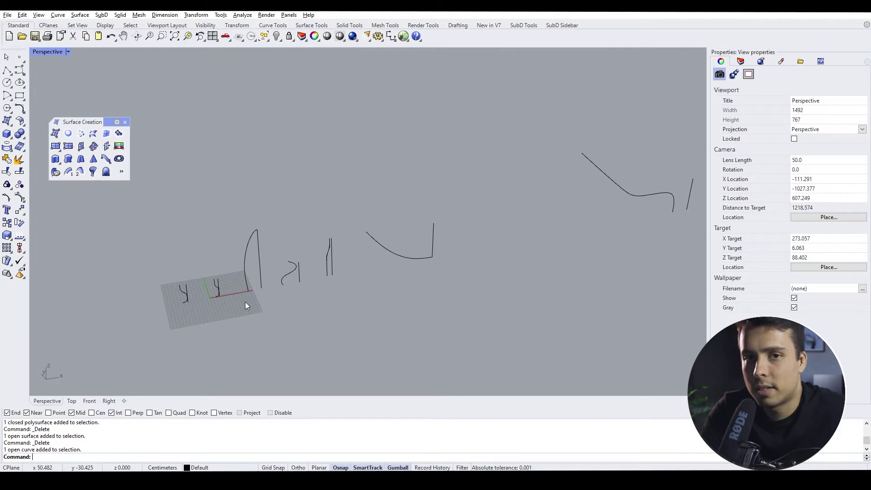
Step: Examine the control points of the tall arched profile curve and the outermost small glass profile near the grid's edge
scroll(246, 284, "up", 3)
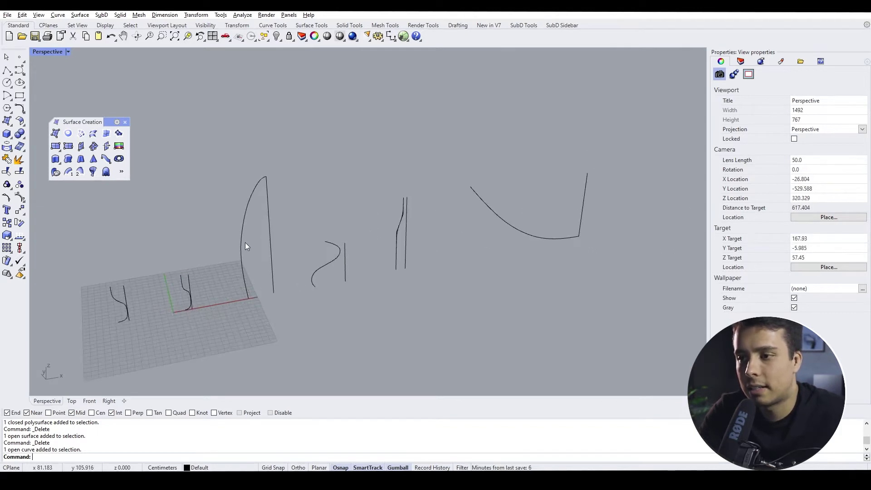
left_click(242, 245)
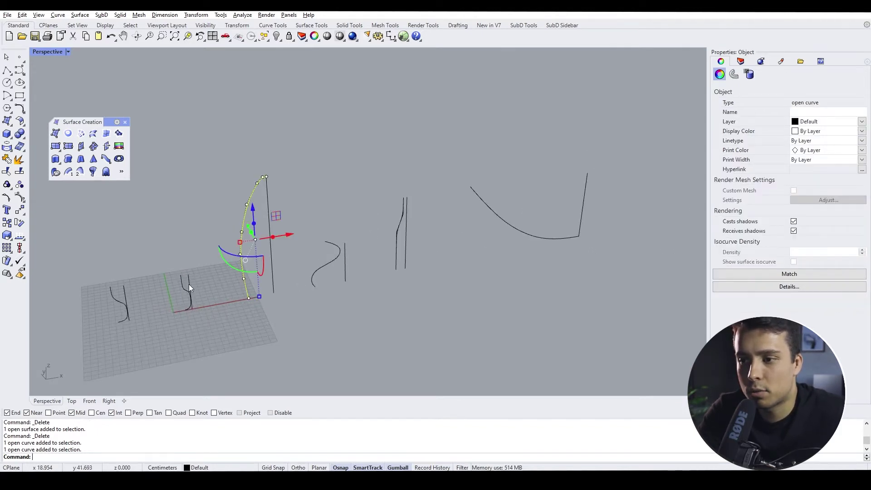
key("F10")
left_click(123, 304)
key("F10")
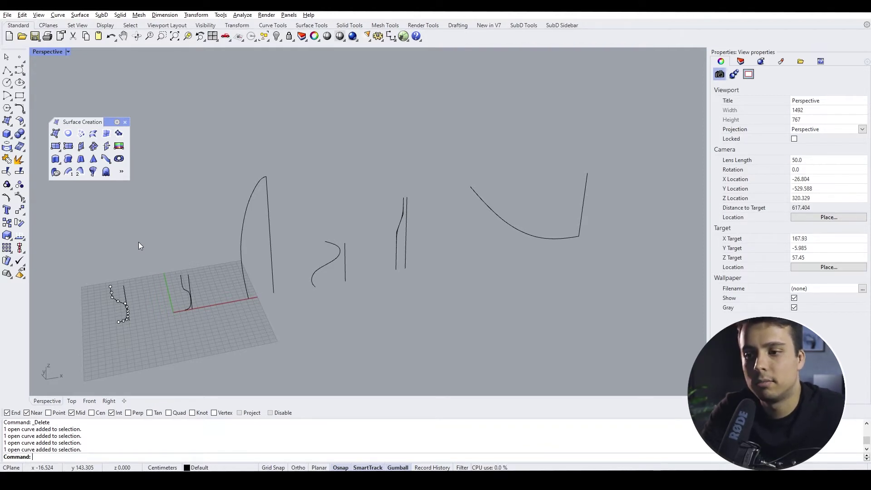
key("Escape")
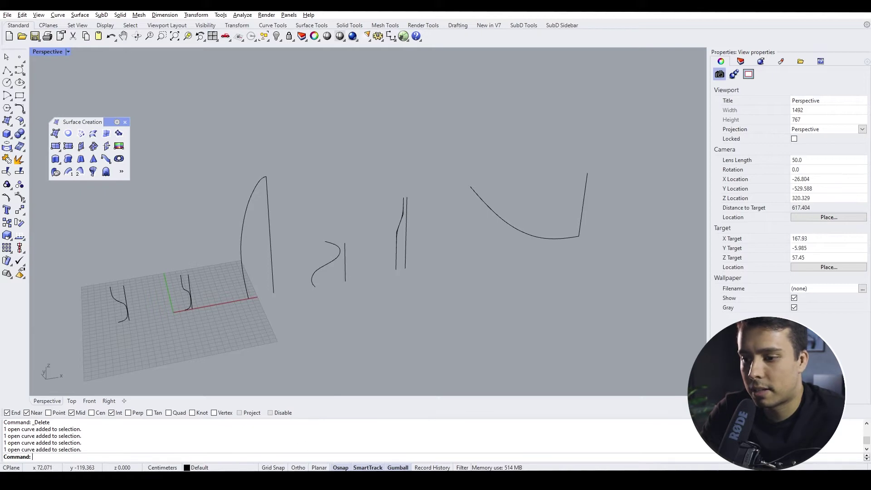
Step: Switch to the browser, look through the TACA CRISTAL image results and enlarge the plain wine glass photo from boccati.com.br
left_click(243, 442)
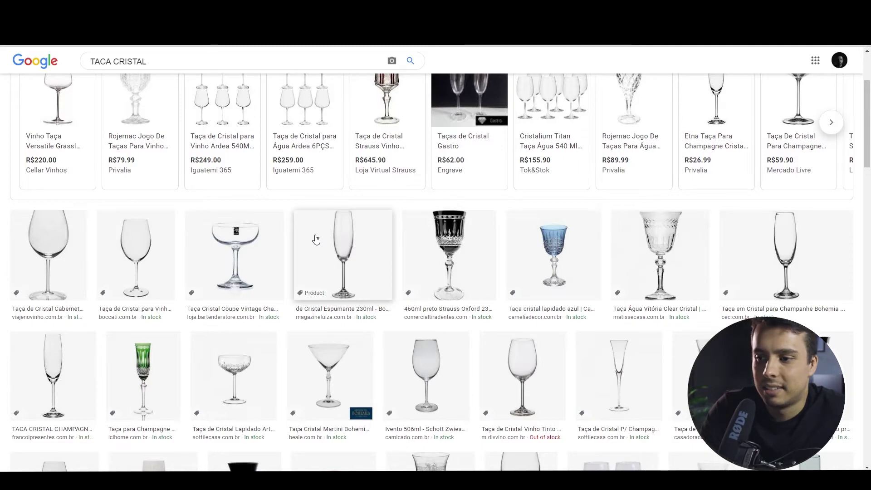
scroll(317, 239, "down", 3)
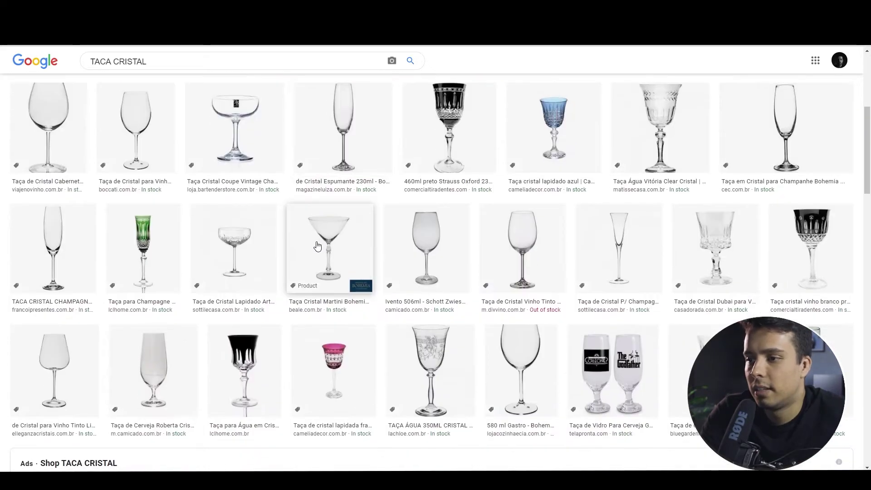
scroll(318, 245, "up", 1)
scroll(318, 246, "up", 4)
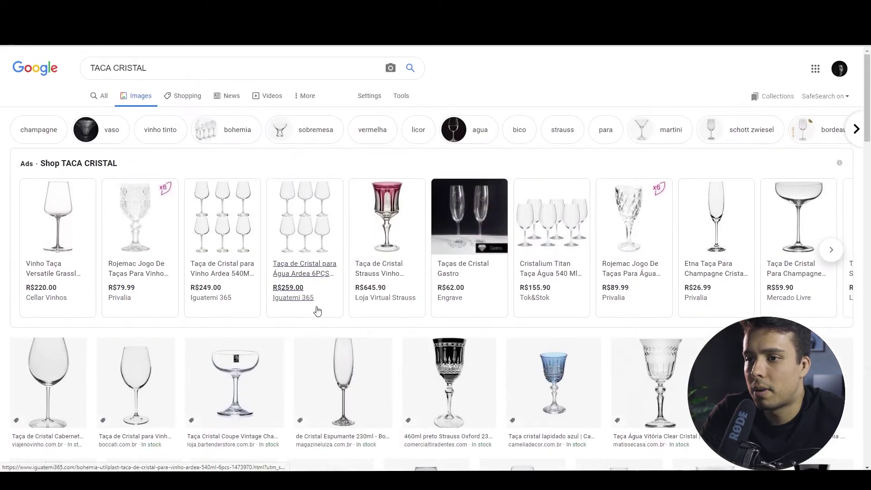
scroll(336, 340, "down", 4)
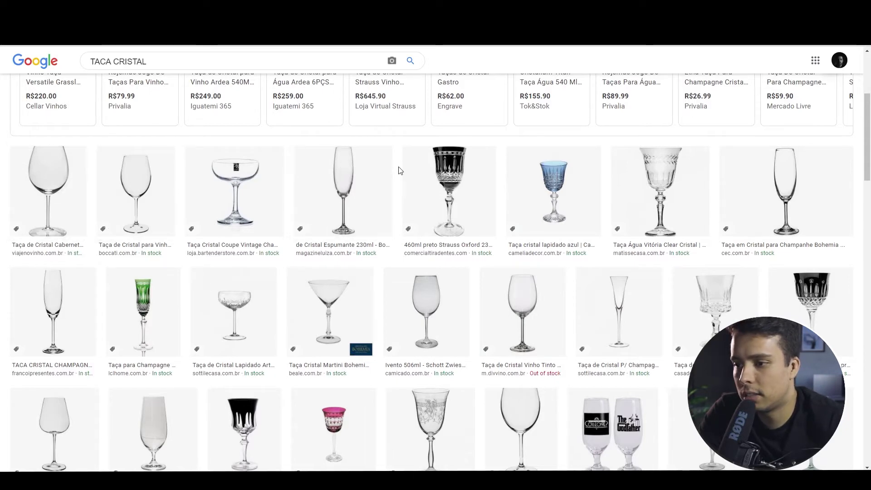
scroll(129, 190, "down", 3)
scroll(136, 204, "up", 4)
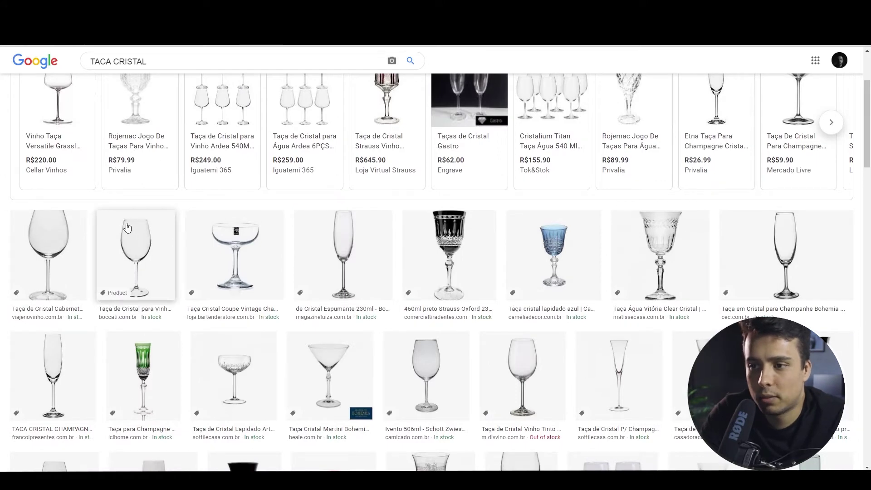
left_click(143, 247)
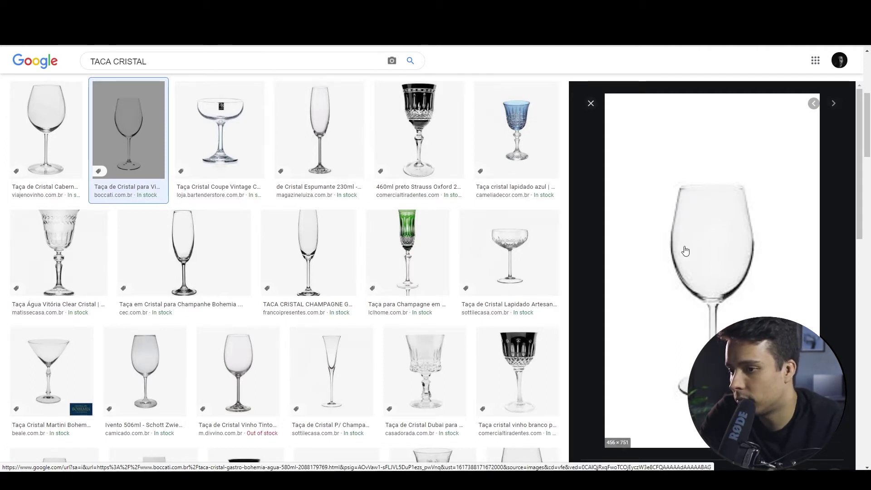
Step: Open the image results for gherkin FOSTER and enlarge the ResearchGate photo of the tower
left_click(64, 136)
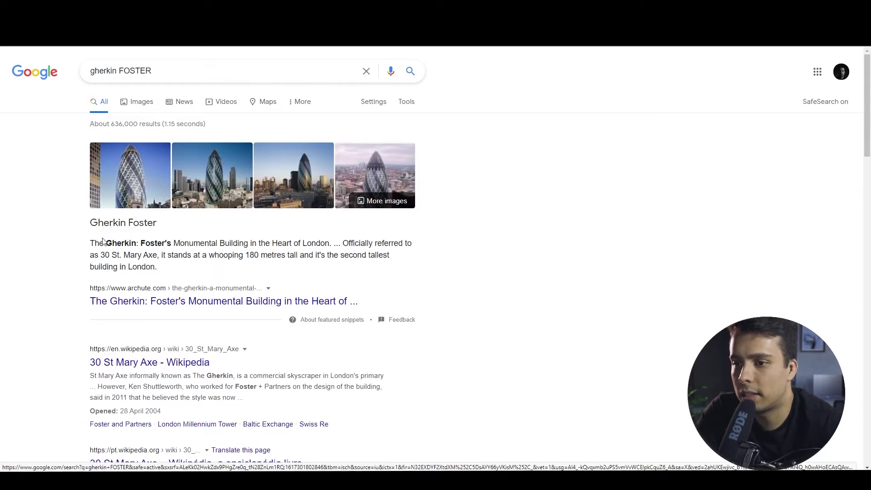
left_click(144, 106)
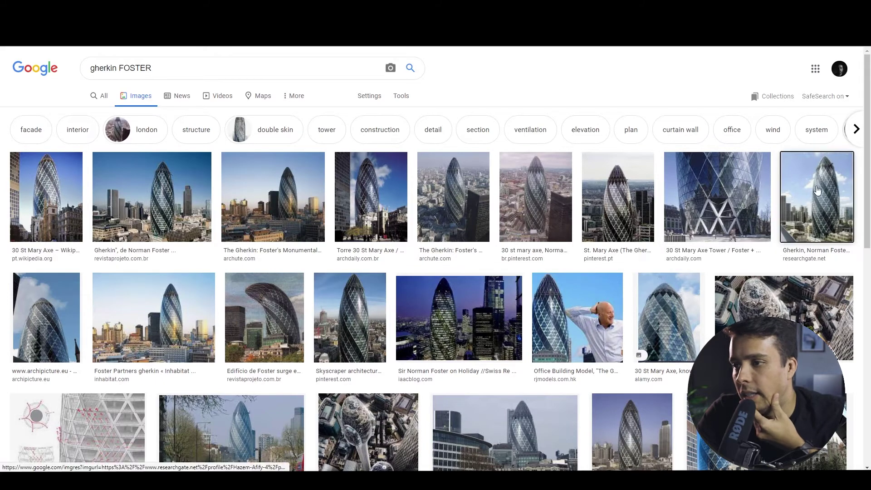
left_click(780, 200)
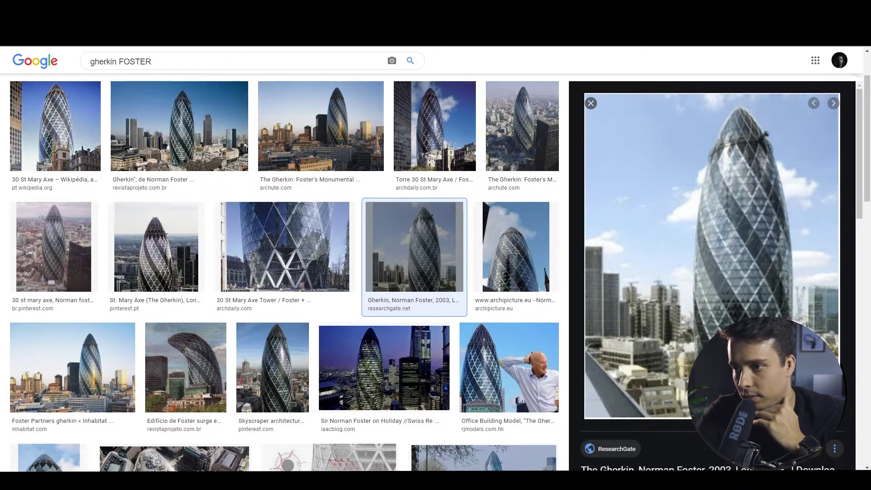
Step: Switch back to Rhino and examine the small glass profiles and the tall arched profile curve
key("alt+Tab")
right_click_drag(252, 269, 252, 216)
scroll(100, 282, "up", 4)
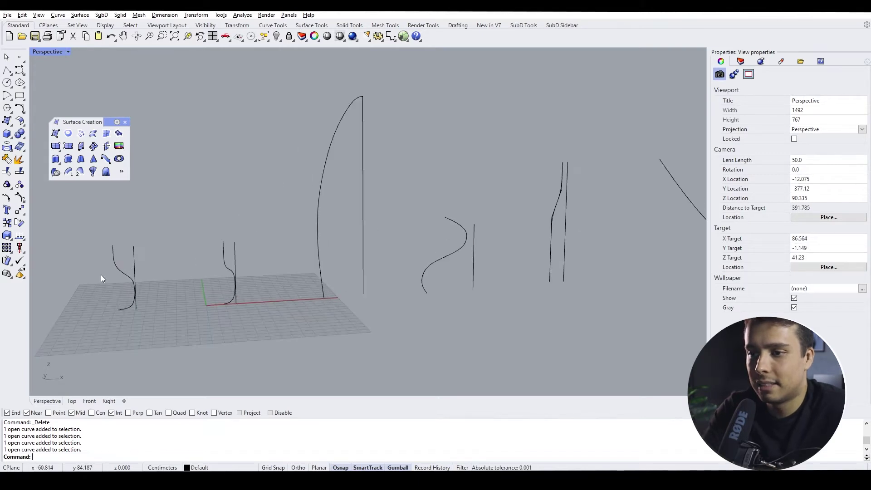
scroll(154, 285, "down", 3)
scroll(190, 256, "up", 5)
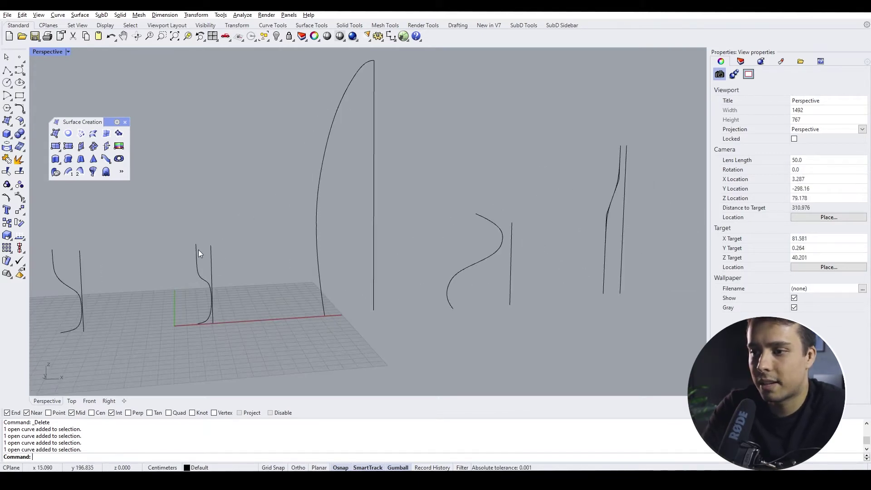
scroll(204, 320, "down", 1)
left_click(200, 284)
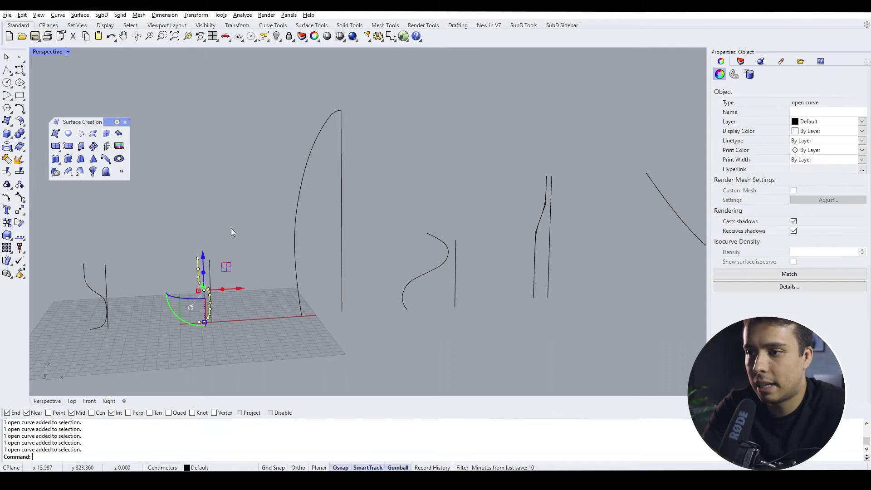
left_click(302, 172)
key("Escape")
scroll(409, 221, "down", 2)
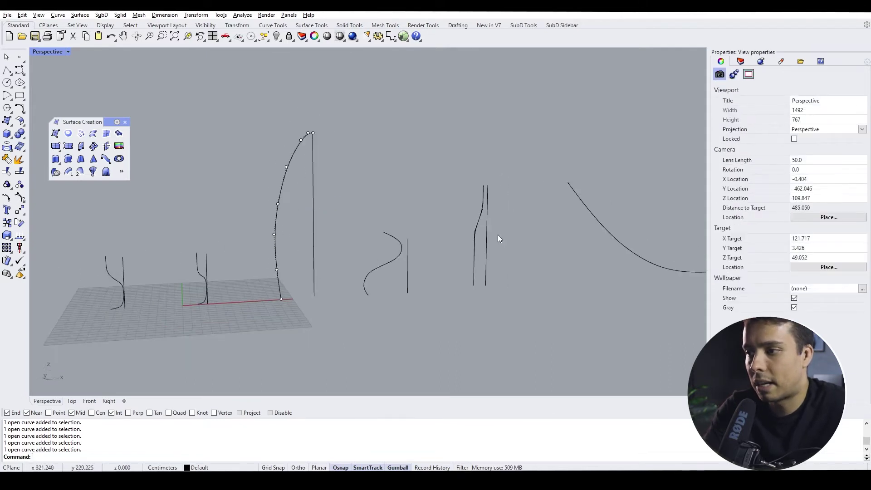
Step: Examine the large profile curve farthest along the row and its control points, together with the separate axis line
scroll(622, 216, "down", 4)
scroll(535, 226, "up", 2)
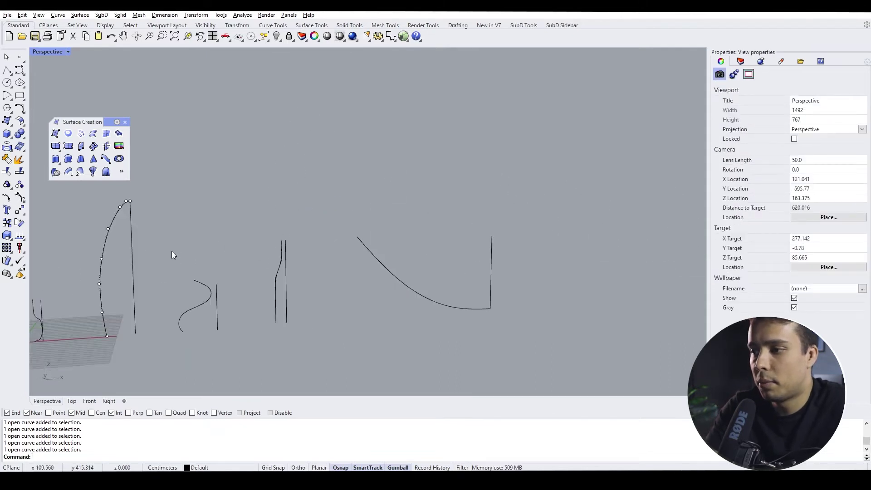
scroll(640, 227, "down", 1)
left_click(573, 240)
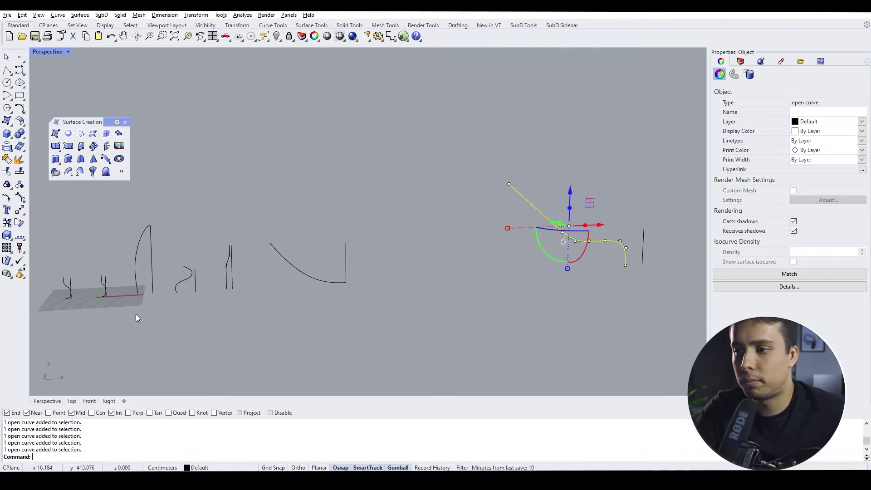
right_click_drag(318, 244, 398, 263)
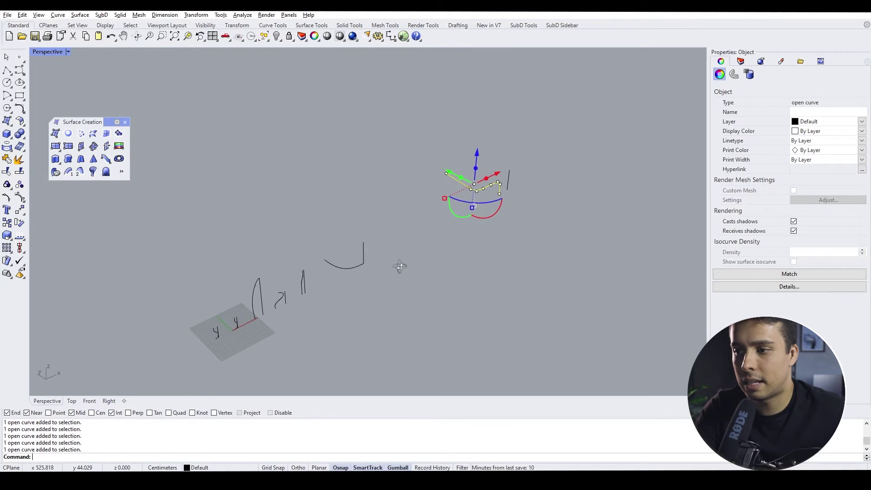
key("Escape")
right_click_drag(305, 257, 180, 341)
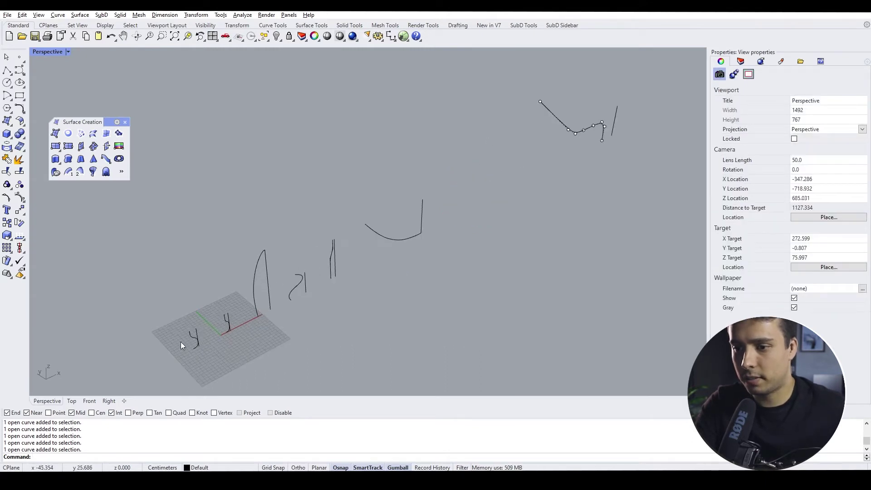
Step: Switch to the Front view and examine the row of profile curves beside their vertical axis lines
left_click(89, 401)
scroll(465, 250, "down", 5)
scroll(429, 250, "up", 5)
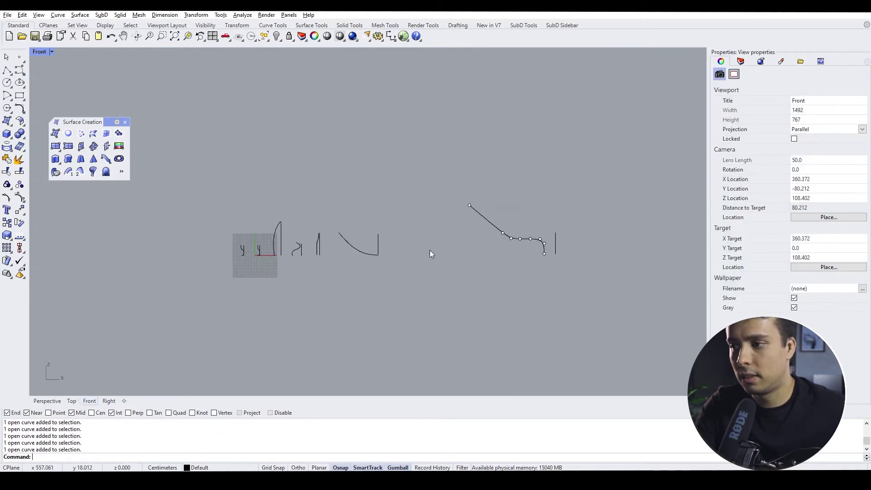
scroll(429, 252, "down", 2)
scroll(214, 244, "up", 6)
scroll(215, 241, "up", 3)
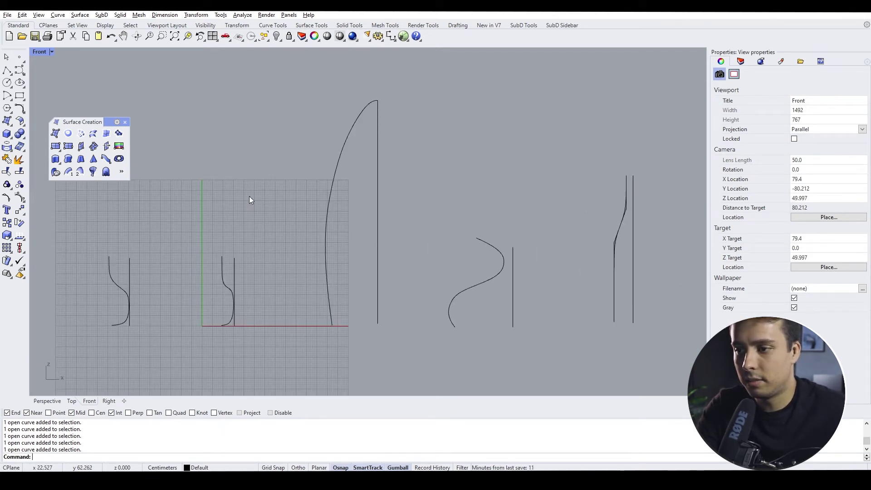
scroll(225, 257, "up", 2)
scroll(227, 273, "up", 1)
scroll(272, 181, "down", 2)
scroll(227, 150, "up", 1)
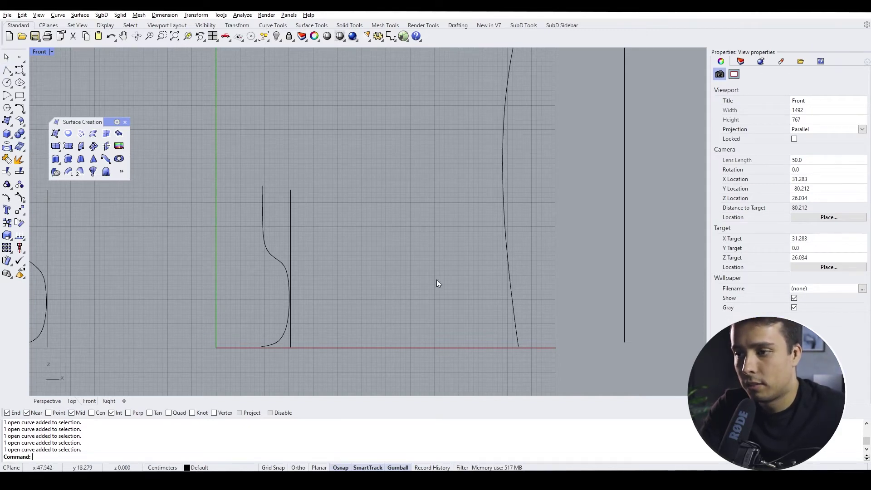
scroll(211, 227, "down", 5)
scroll(259, 214, "up", 2)
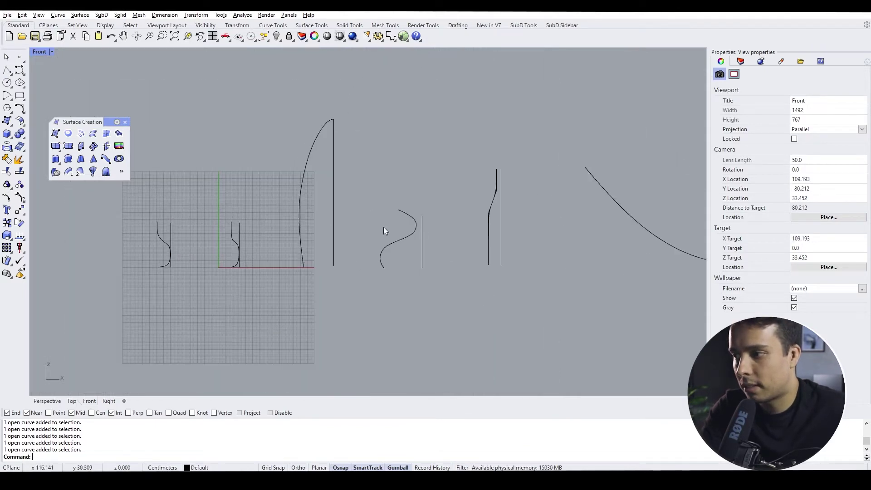
scroll(244, 237, "up", 4)
scroll(263, 176, "down", 2)
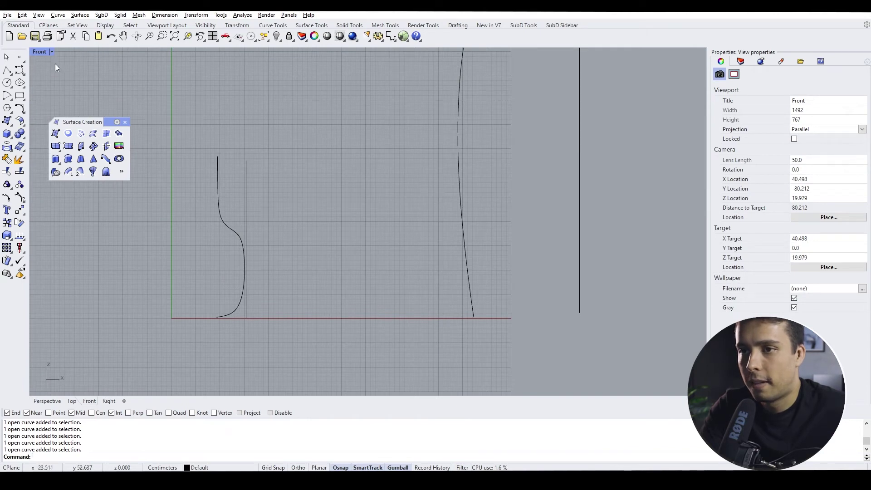
left_click(22, 72)
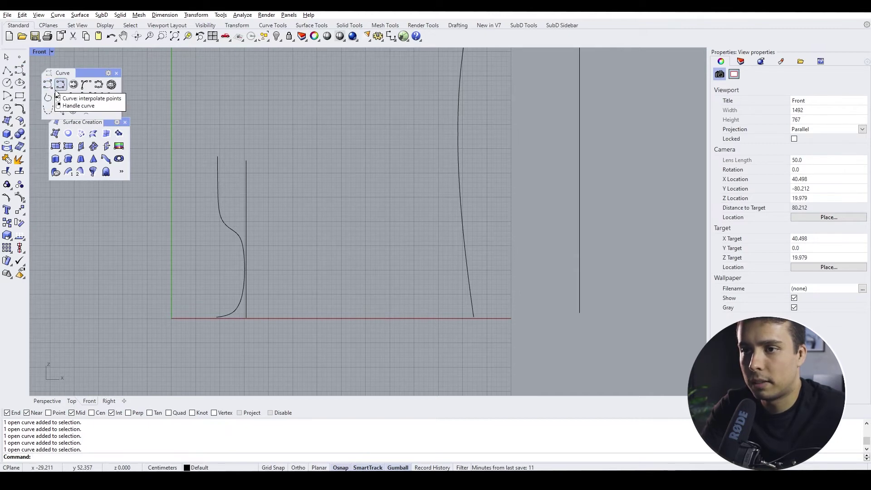
left_click(48, 85)
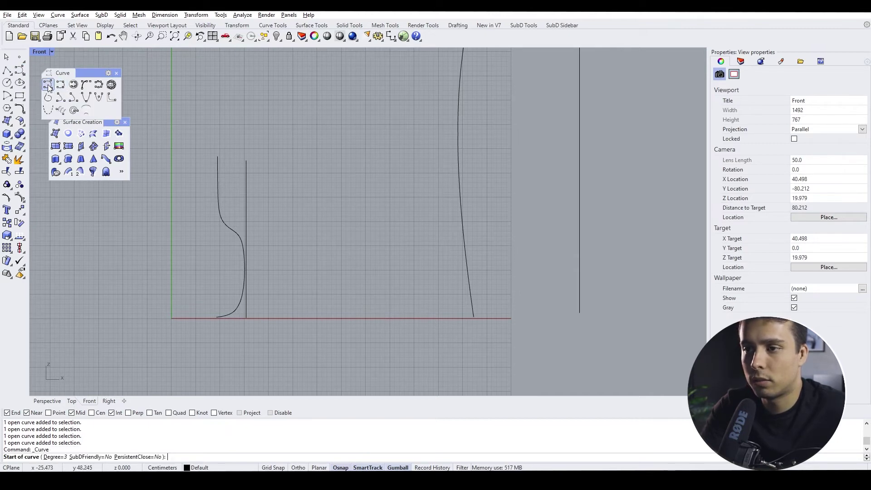
scroll(276, 195, "up", 3)
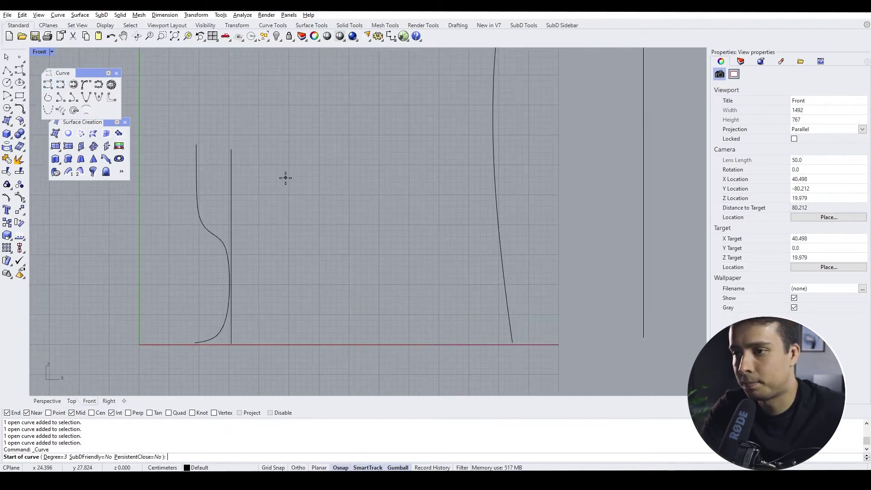
left_click(279, 139)
left_click(408, 188)
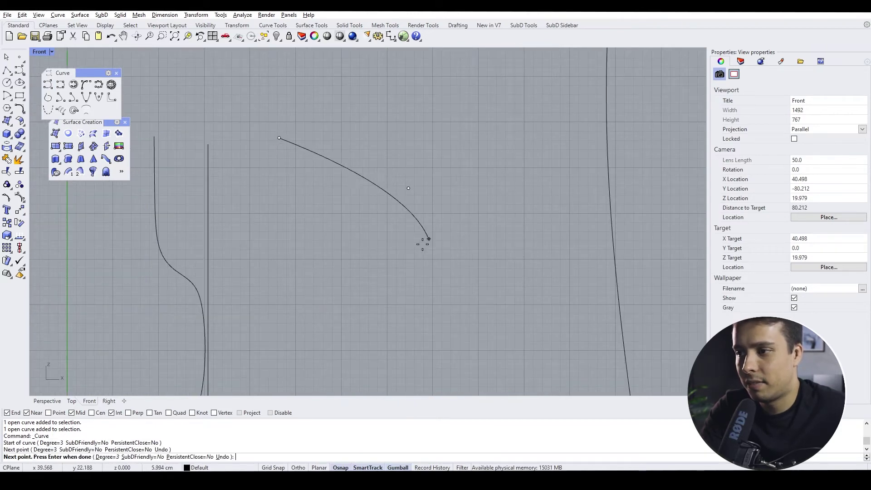
scroll(228, 152, "down", 4)
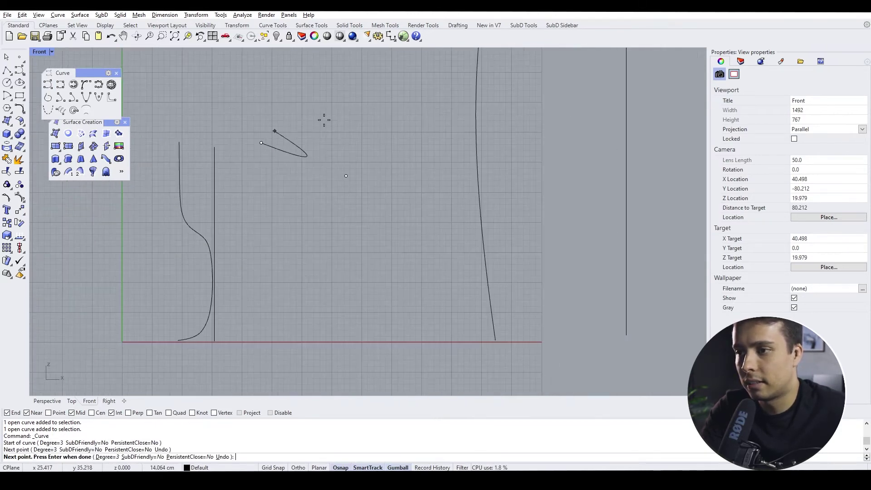
left_click(334, 251)
left_click(279, 286)
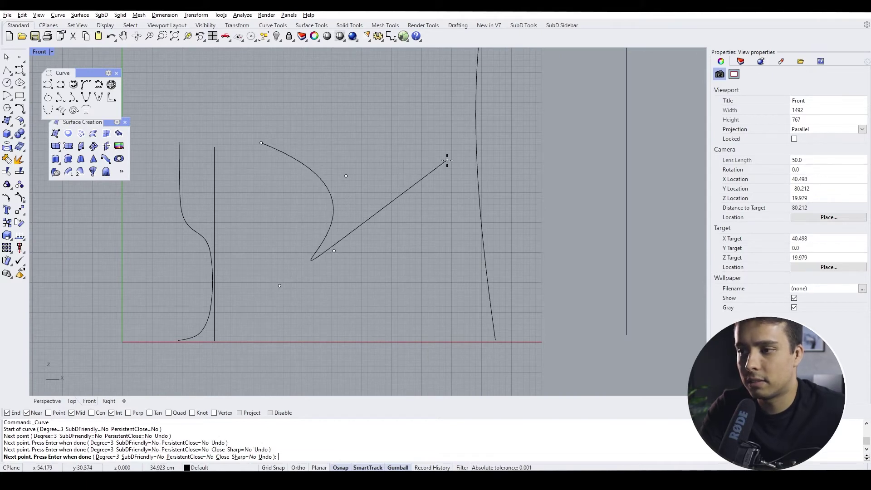
key("Escape")
Step: Draw a degree 3 glass profile curve beside the existing axis line, with a straight upper wall, outward shoulder and rounded base near the ground axis
key("Return")
left_click(263, 140)
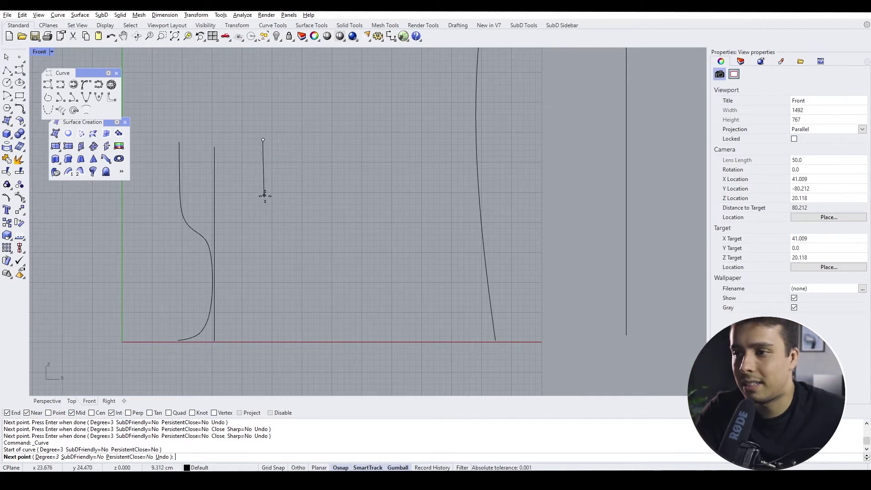
left_click(263, 213)
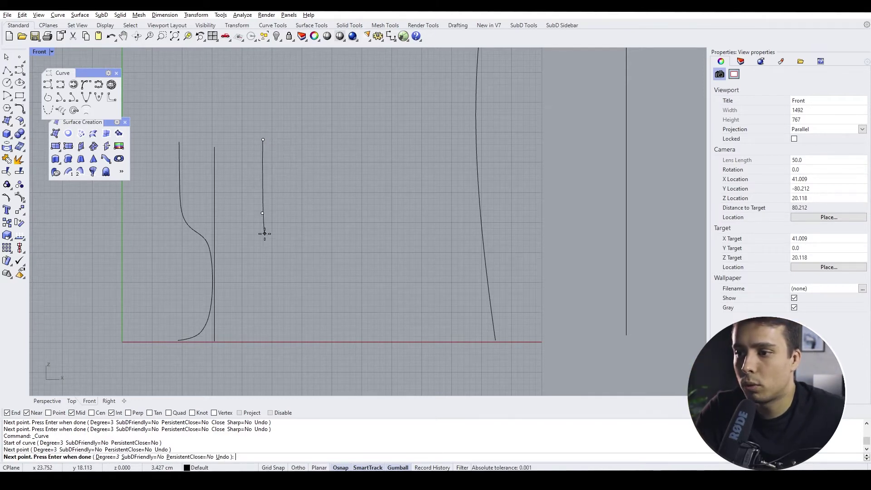
left_click(264, 235)
left_click(290, 245)
left_click(306, 256)
left_click(309, 281)
left_click(308, 314)
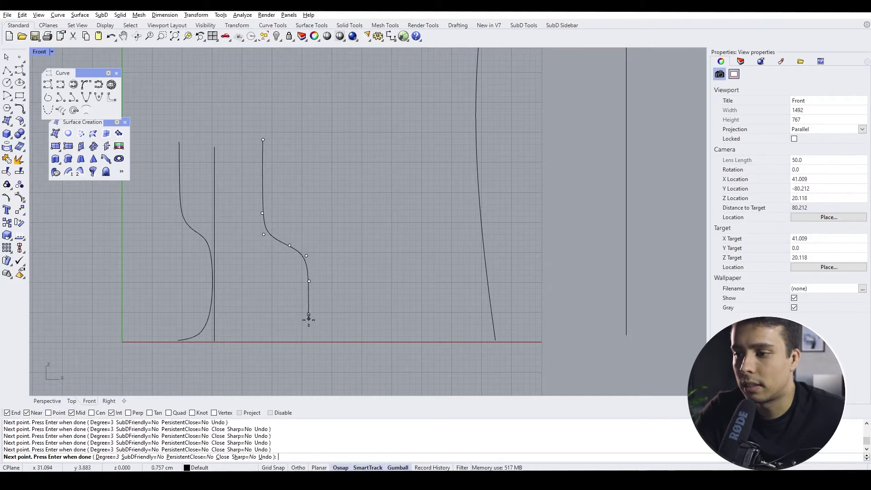
left_click(309, 329)
left_click(301, 340)
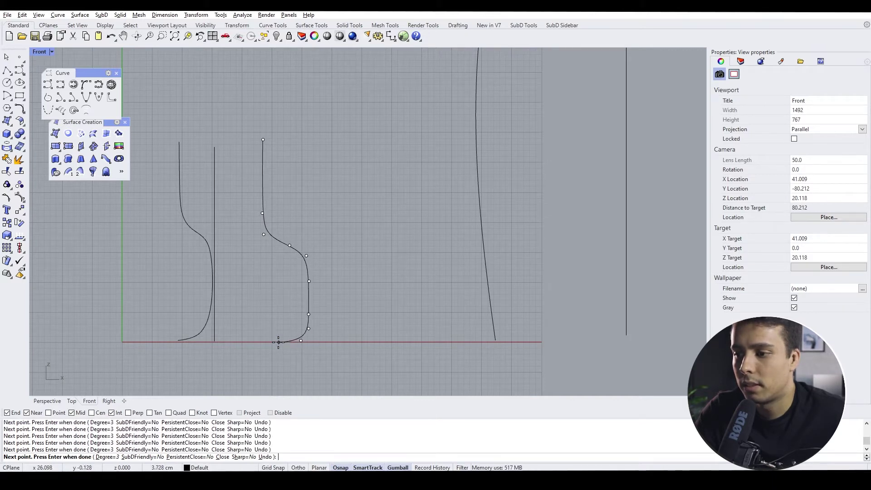
left_click(275, 340)
key("Return")
Step: Examine the new profile curve and its control points against the neighbouring profile and axis line
scroll(284, 358, "up", 2)
scroll(285, 226, "down", 2)
scroll(305, 194, "up", 2)
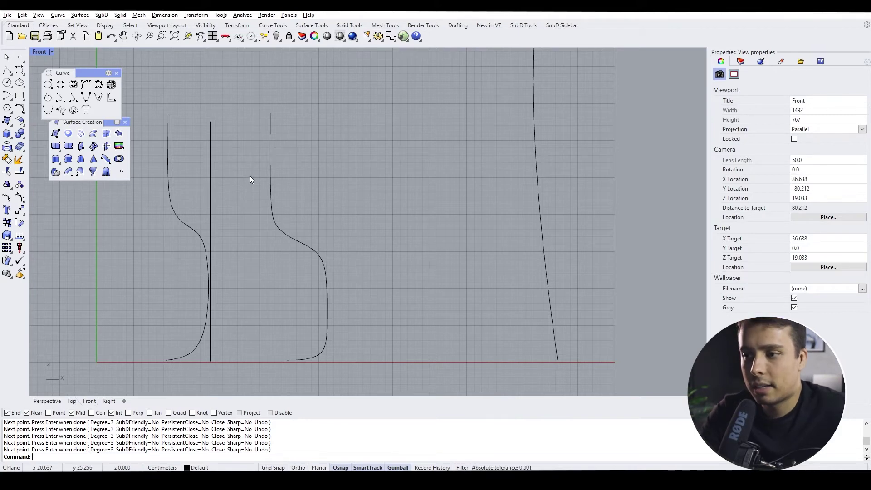
scroll(285, 157, "up", 2)
scroll(291, 226, "down", 3)
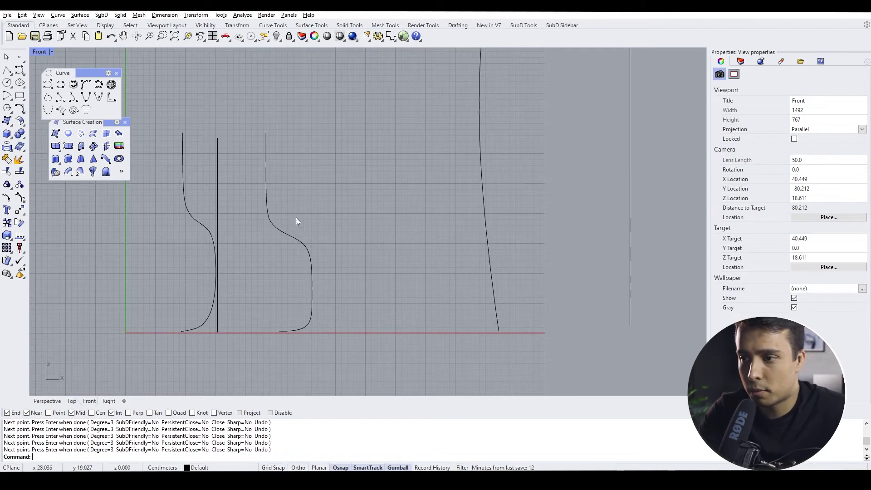
left_click_drag(276, 251, 273, 255)
key("F10")
scroll(290, 203, "up", 4)
scroll(289, 172, "down", 6)
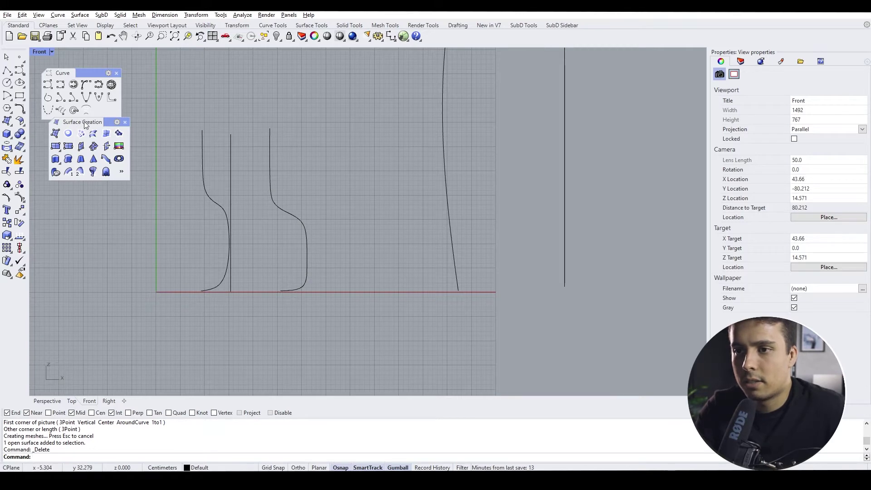
Step: Insert the taca-cristal-cabernet-mozart wine glass picture about 24 cm wide, standing on the ground axis between the new profile and the tall curve
left_click_drag(85, 124, 61, 125)
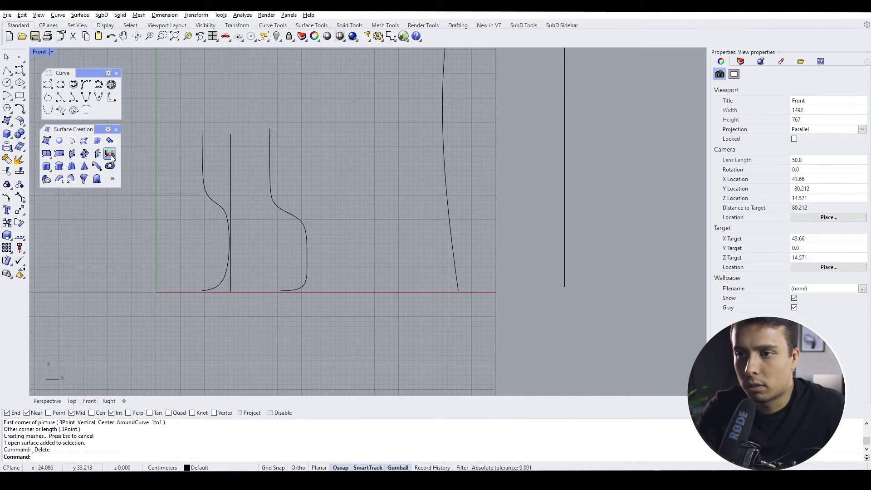
left_click(111, 157)
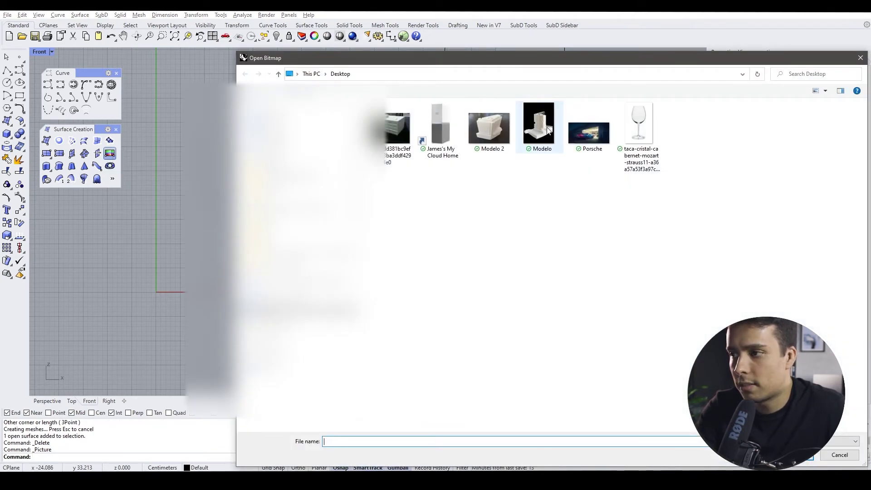
left_click_drag(533, 63, 478, 46)
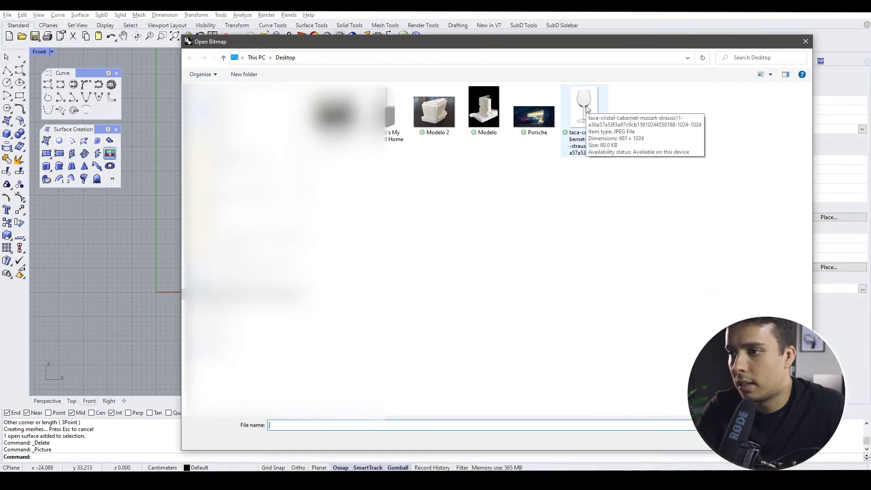
double_click(597, 122)
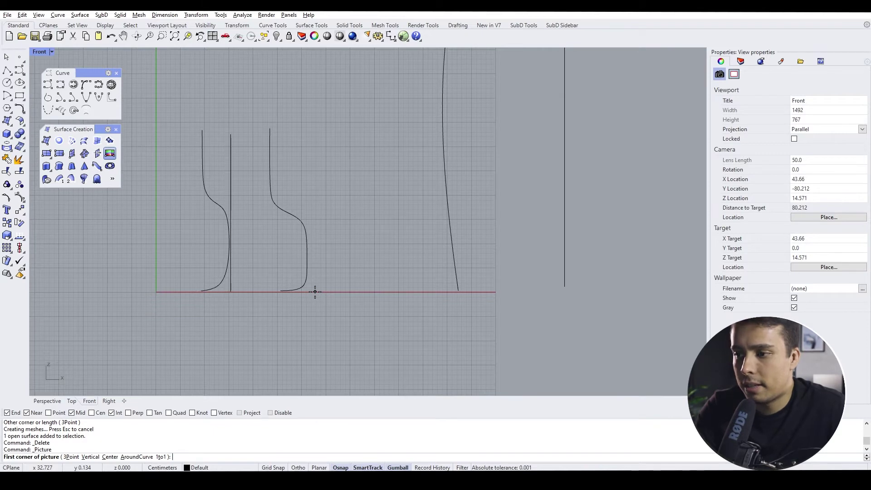
left_click(314, 292)
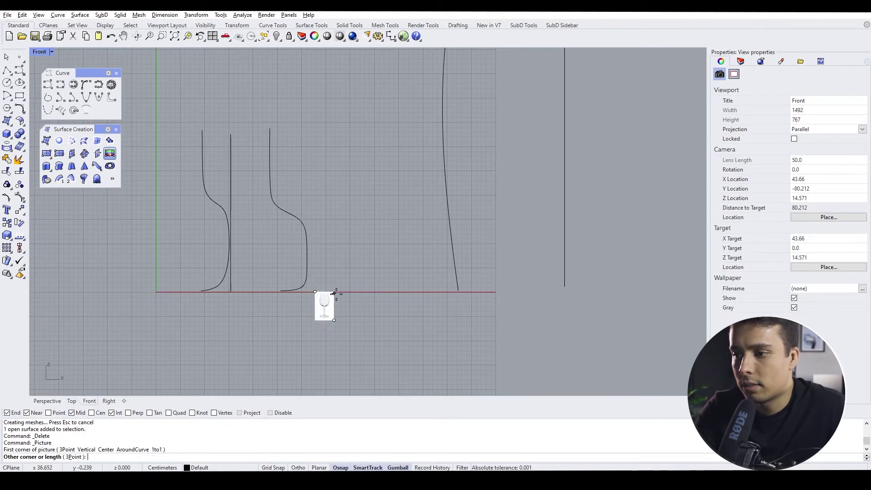
scroll(378, 270, "down", 2)
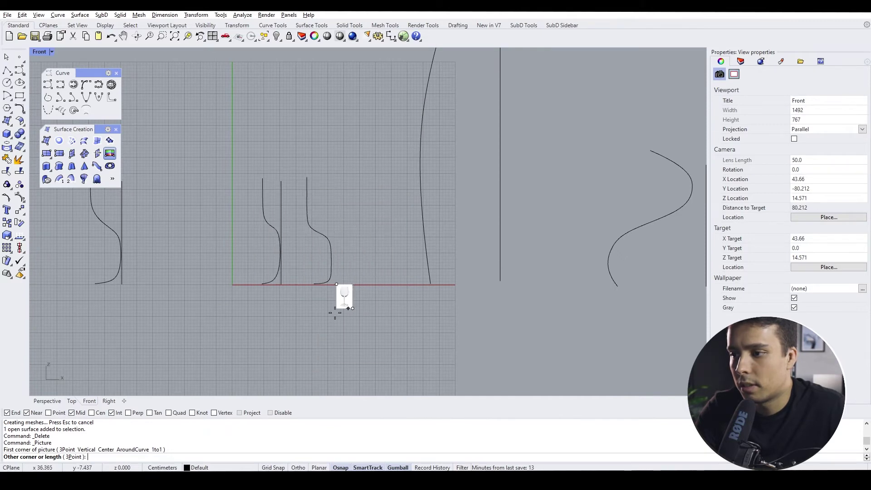
scroll(384, 228, "up", 3)
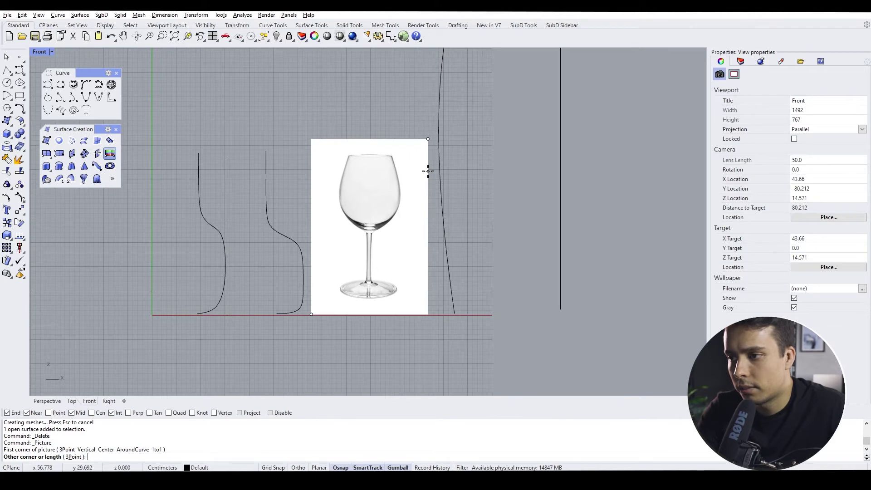
left_click(427, 171)
left_click(411, 216)
key("Escape")
Step: Start a degree 3 control-point curve at the wine glass rim and trace the upper bowl's outer edge past its widest part
scroll(401, 227, "up", 4)
scroll(364, 212, "down", 6)
scroll(350, 218, "up", 6)
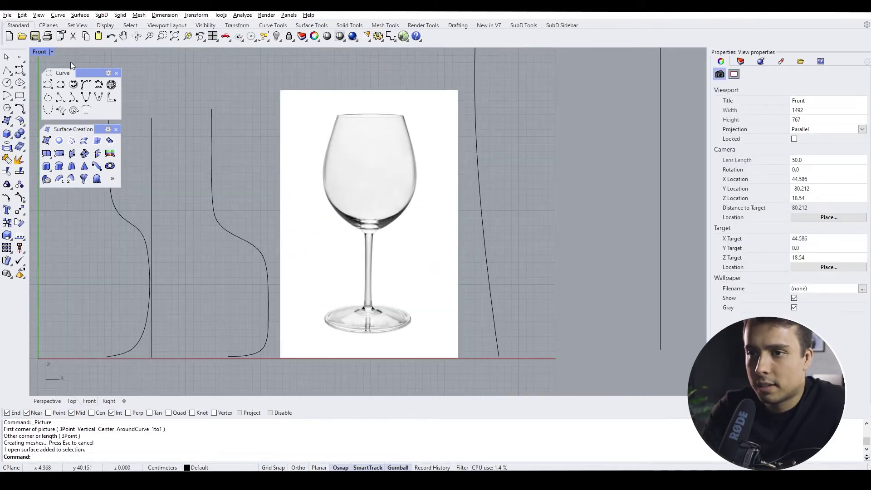
left_click(48, 84)
scroll(352, 102, "up", 5)
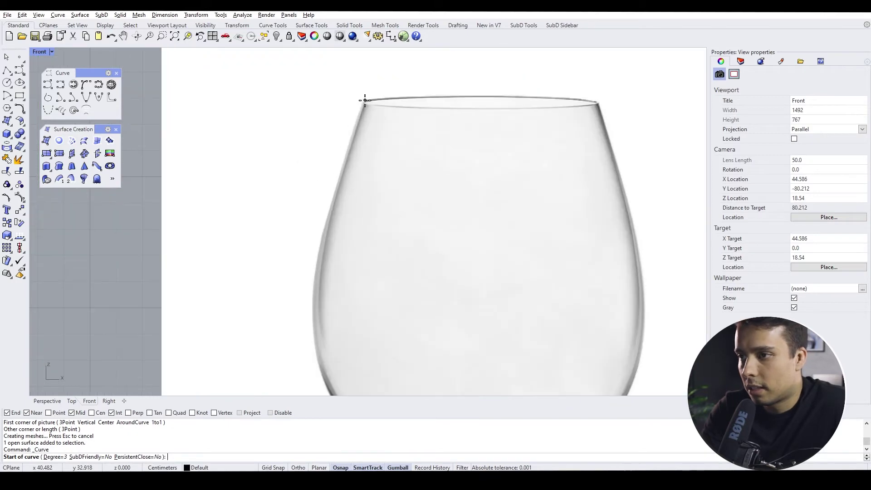
key("Escape")
left_click(49, 85)
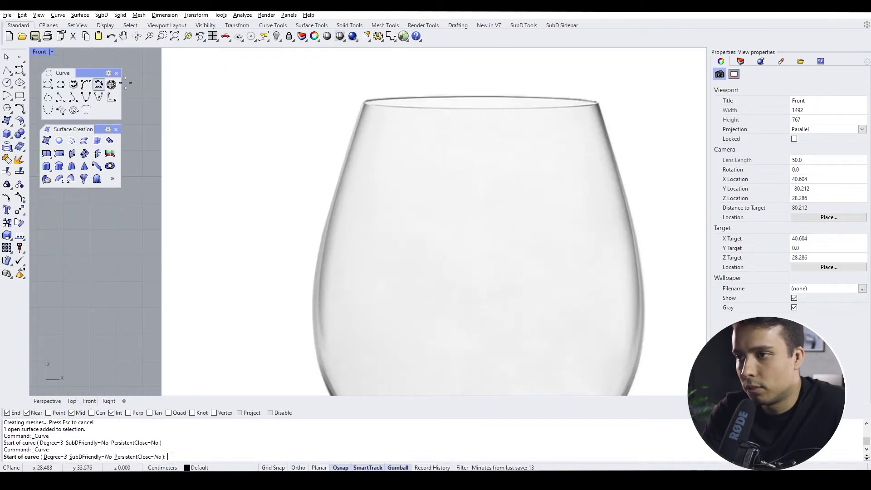
left_click(363, 100)
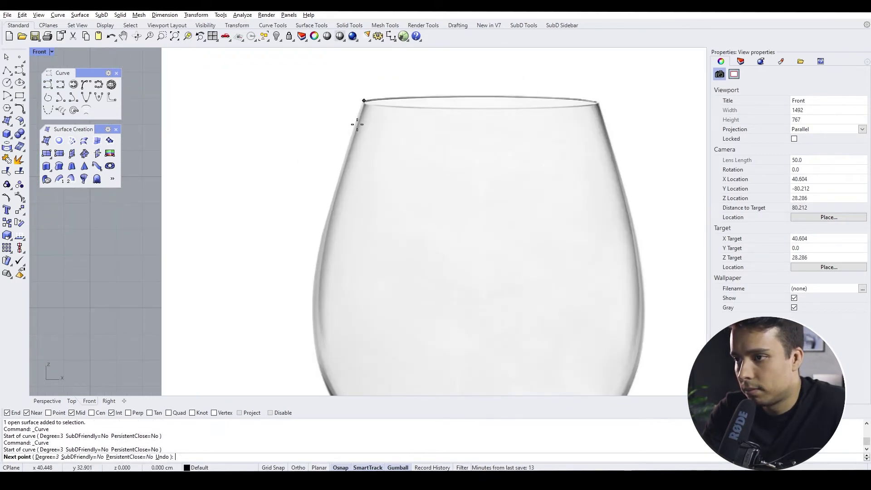
left_click(334, 195)
left_click(318, 253)
left_click(310, 316)
left_click(316, 369)
Step: Continue the curve along the lower bowl of the wine glass and around into the top of the stem
scroll(331, 321, "down", 5)
scroll(254, 68, "up", 8)
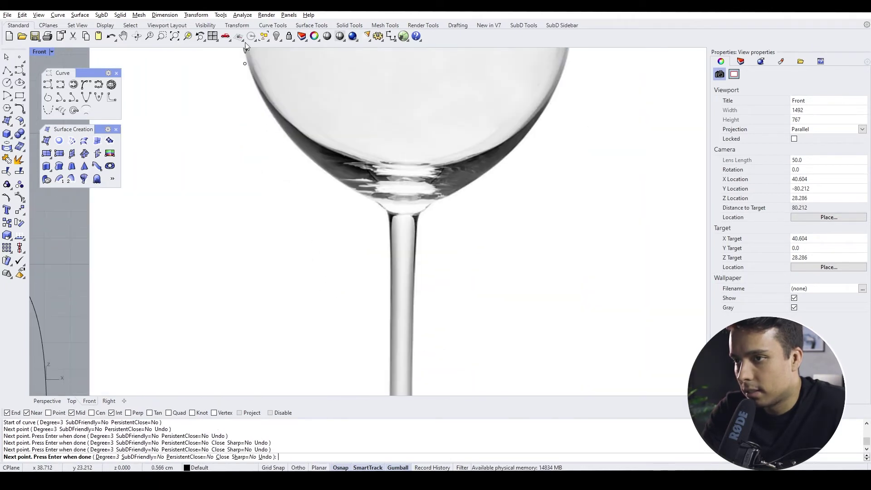
left_click(263, 100)
left_click(298, 146)
left_click(350, 189)
left_click(373, 201)
left_click(389, 213)
left_click(390, 236)
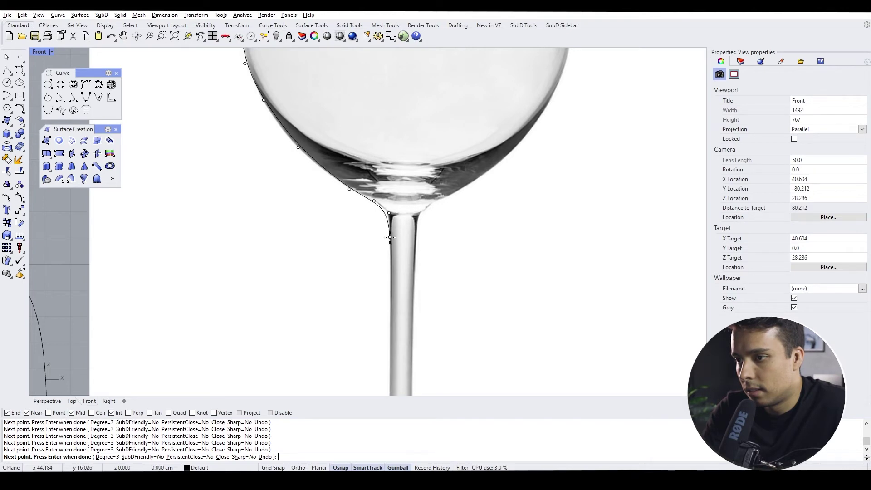
Step: Extend the curve down the outer edge of the stem to just above the foot
left_click(391, 280)
left_click(390, 324)
scroll(391, 325, "down", 2)
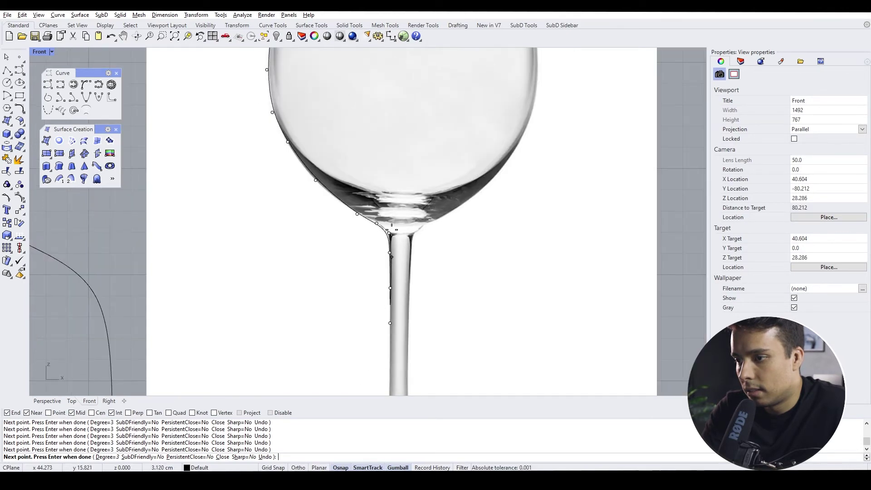
scroll(392, 273, "down", 10)
scroll(391, 313, "up", 10)
left_click(409, 227)
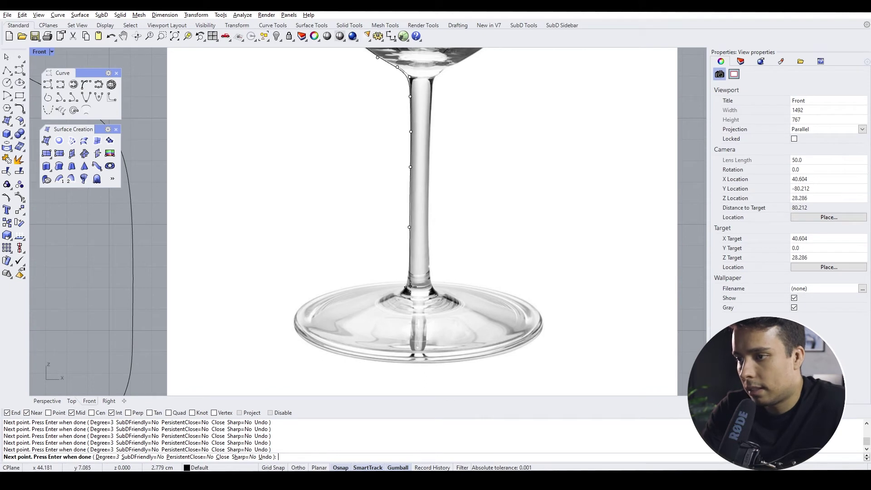
left_click(409, 274)
Step: Trace the flare and upper surface of the foot out to its rim and finish the curve
left_click(396, 295)
left_click(361, 305)
left_click(326, 311)
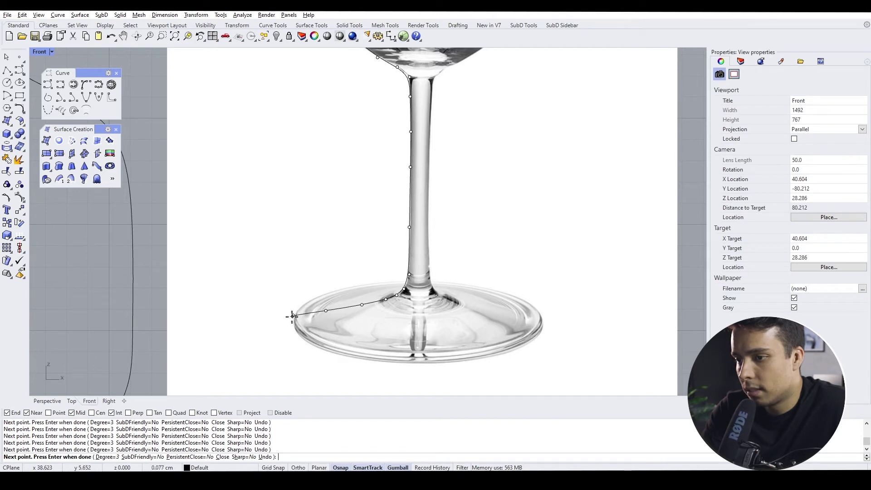
key("Return")
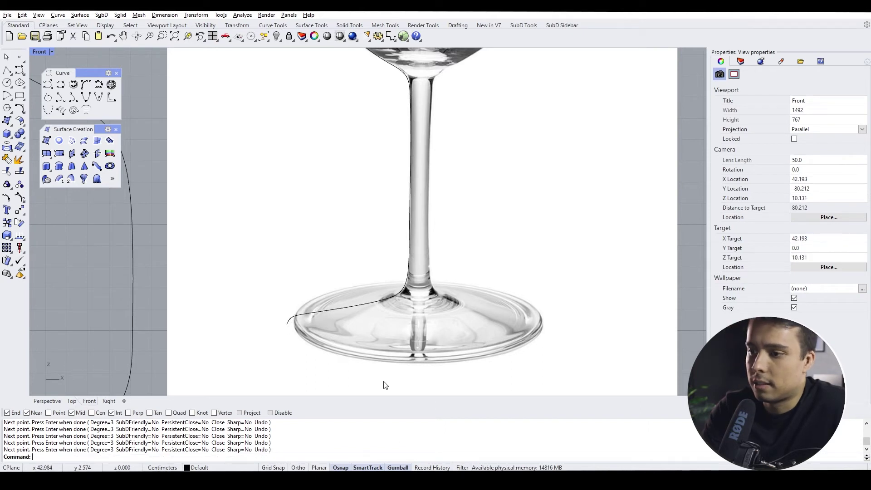
Step: Hide the wine glass picture so only the profile curves remain
scroll(355, 358, "down", 3)
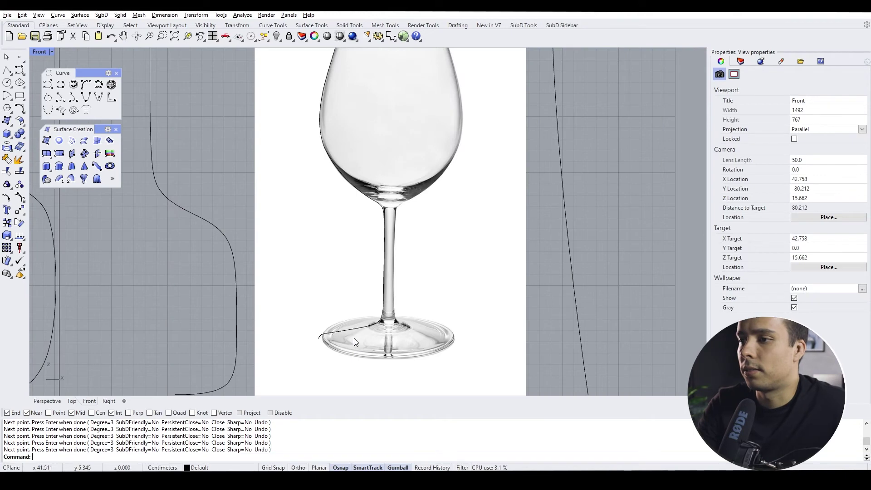
scroll(337, 211, "down", 3)
scroll(379, 155, "up", 5)
scroll(360, 263, "down", 8)
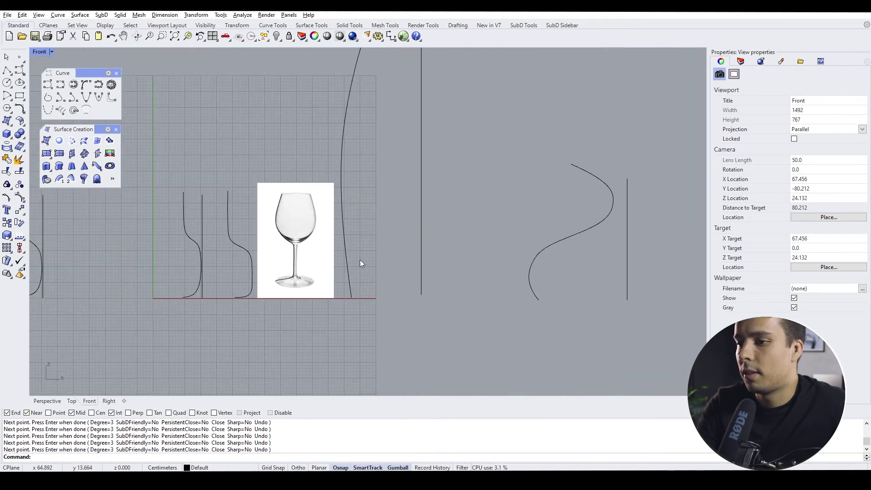
left_click(330, 272)
middle_click(311, 243)
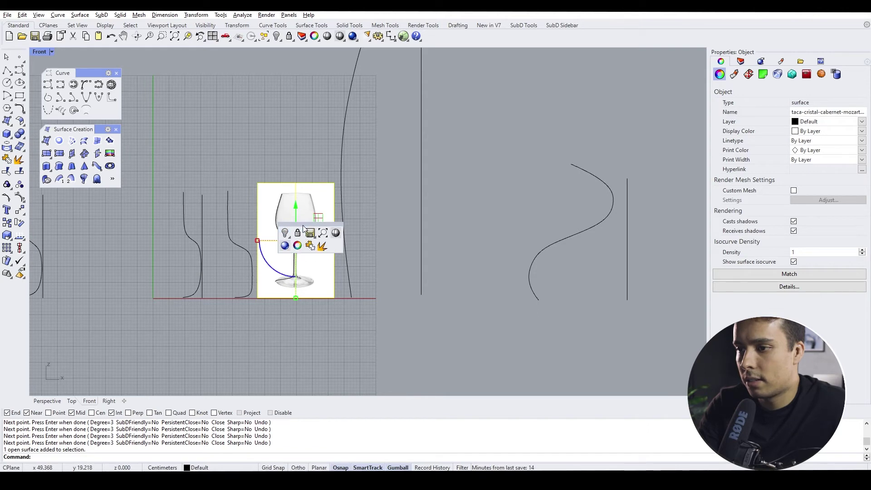
left_click(285, 233)
Step: Move the traced wine glass profile straight down so its foot sits just above the ground axis
scroll(278, 255, "up", 4)
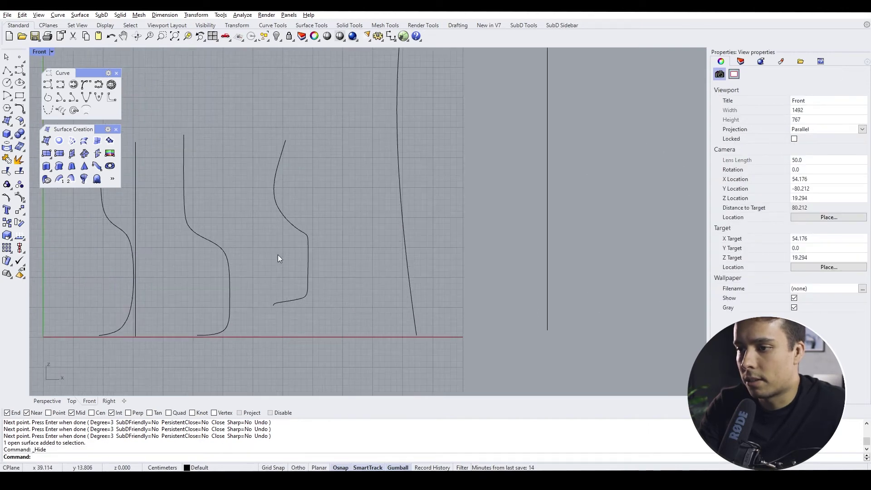
left_click(302, 295)
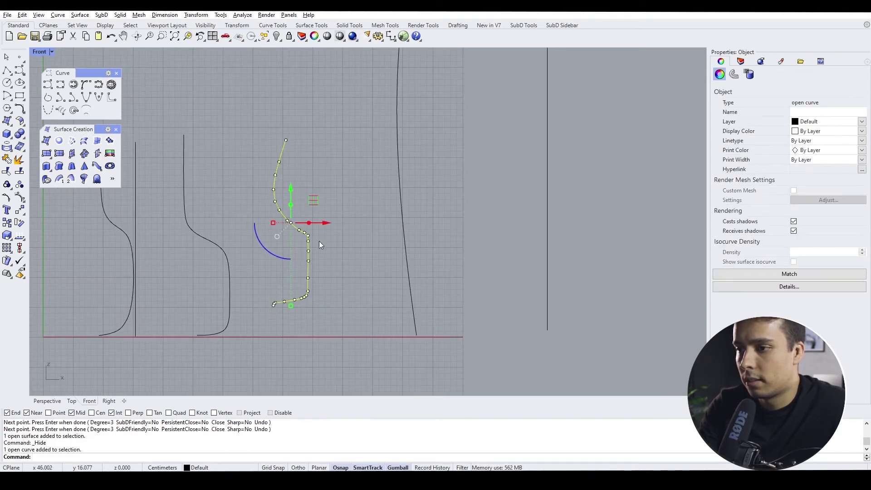
left_click_drag(315, 203, 311, 231)
left_click(314, 232)
scroll(314, 233, "down", 4)
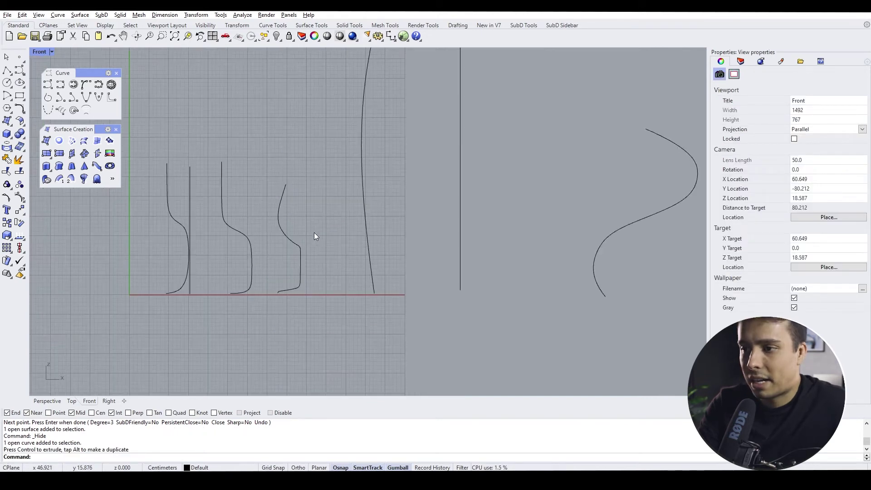
Step: Draw a vertical axis line about 30 cm tall from the ground axis, just beside the stem of the traced wine glass profile
left_click(191, 209)
scroll(280, 216, "down", 3)
key("Escape")
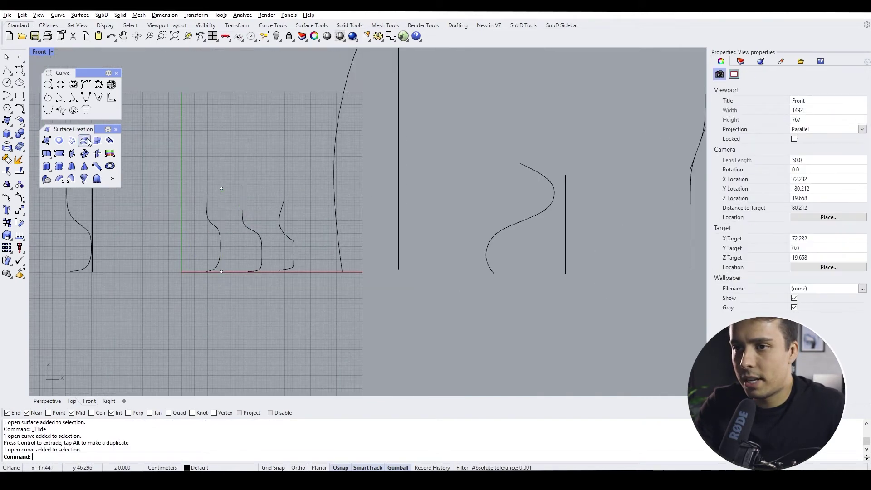
left_click(7, 70)
scroll(352, 272, "up", 3)
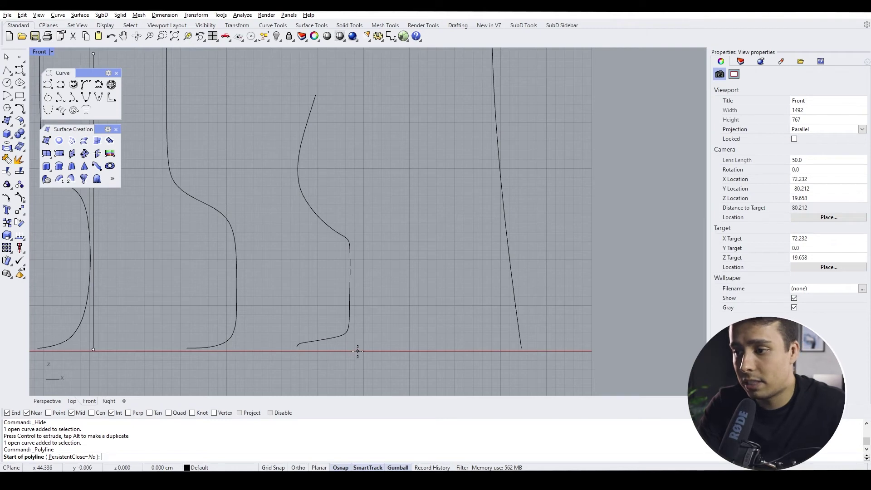
left_click(357, 351)
key("shift")
left_click(363, 78, "shift")
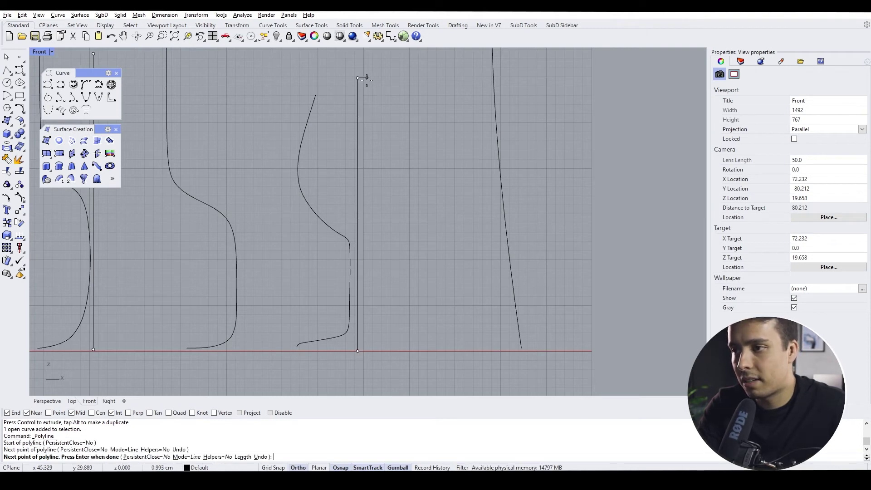
key("Return")
left_click(356, 115)
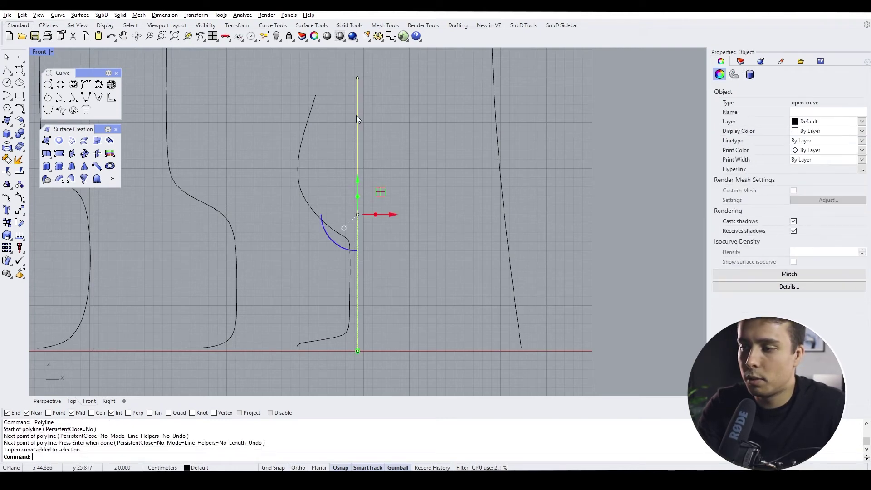
left_click_drag(342, 143, 247, 100)
left_click(342, 158)
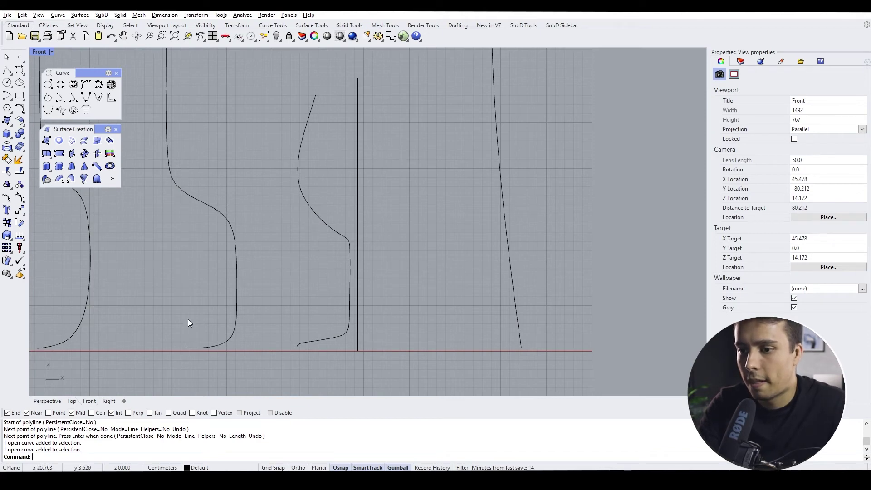
Step: Switch to the Perspective view and frame the glass profile curves standing on the grid
left_click(47, 401)
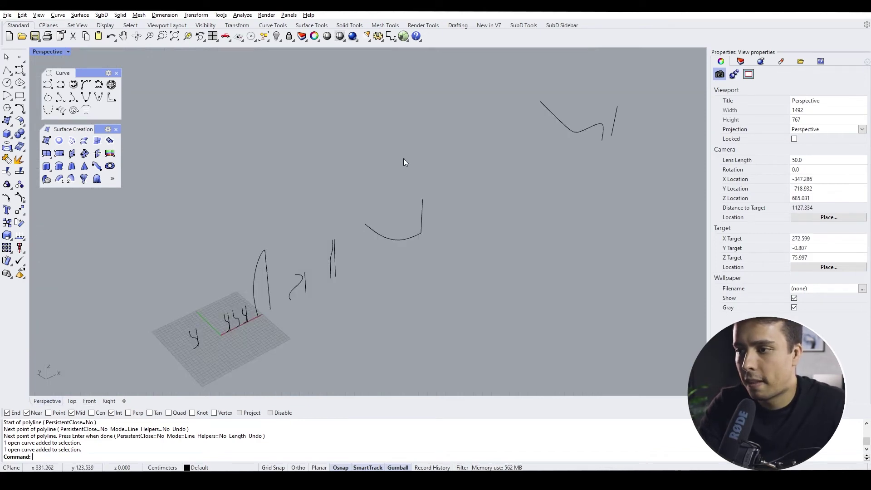
scroll(388, 181, "down", 5)
scroll(313, 238, "up", 15)
right_click_drag(295, 285, 257, 252)
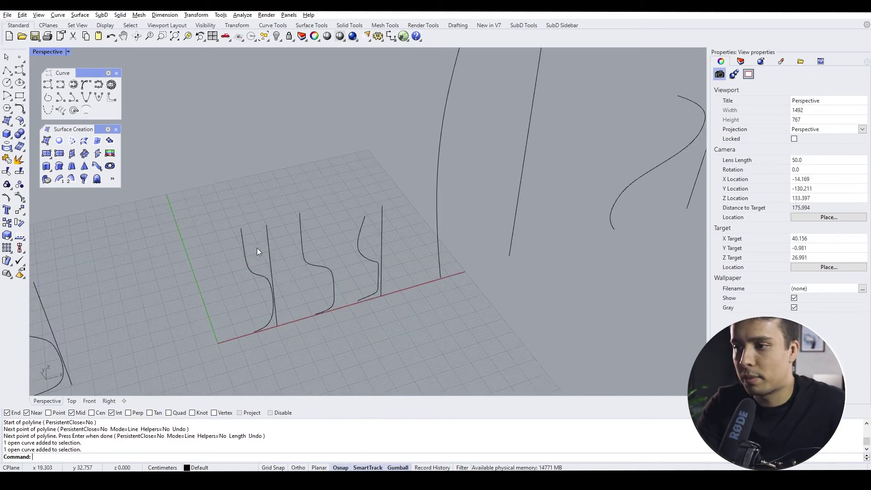
scroll(279, 257, "up", 3)
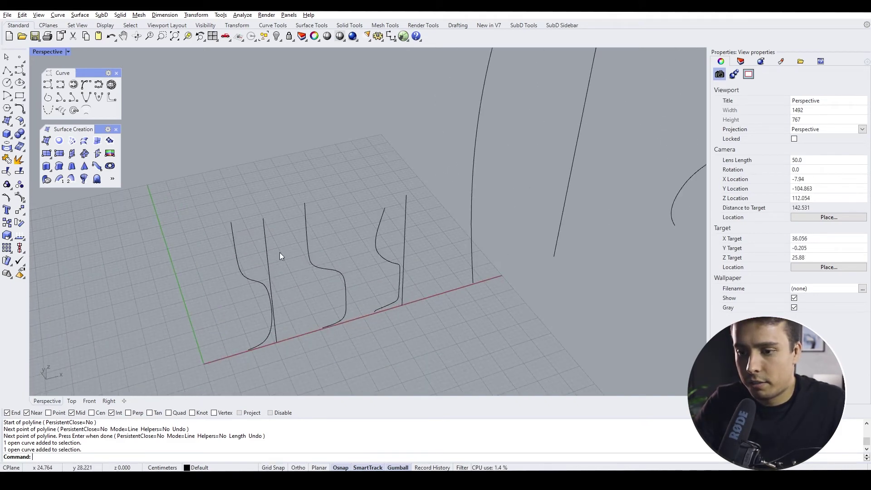
type("revolve")
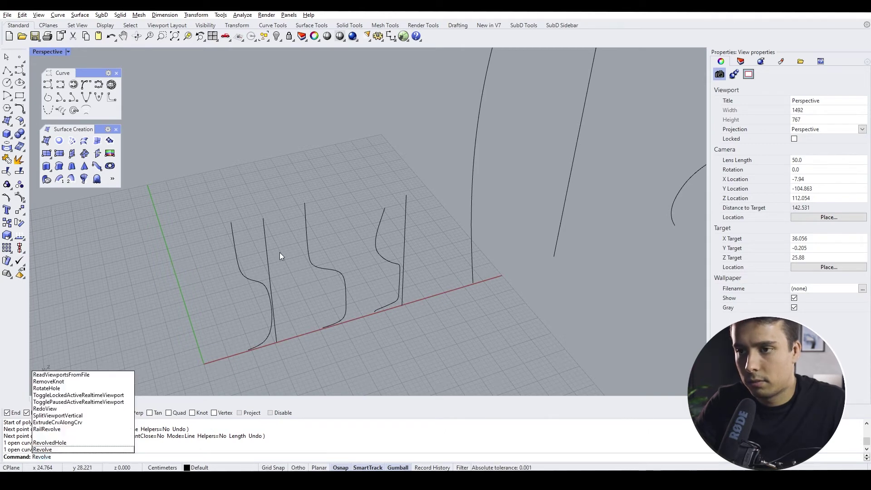
key("Return")
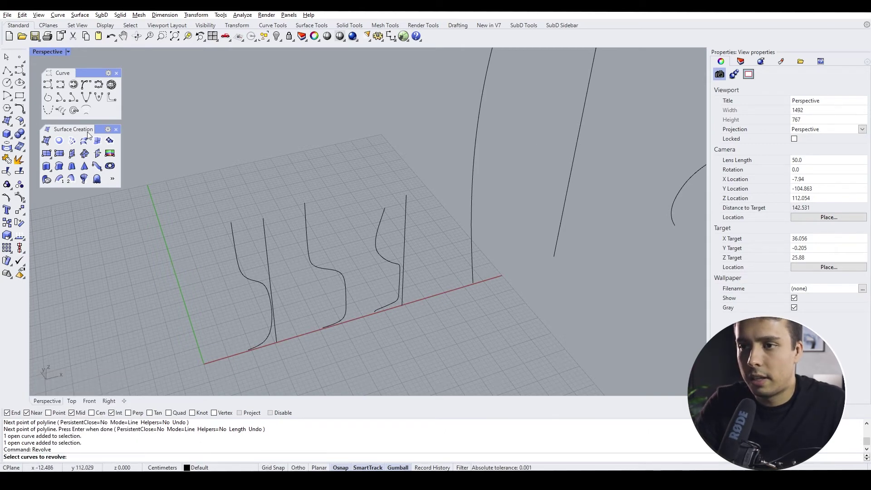
key("Escape")
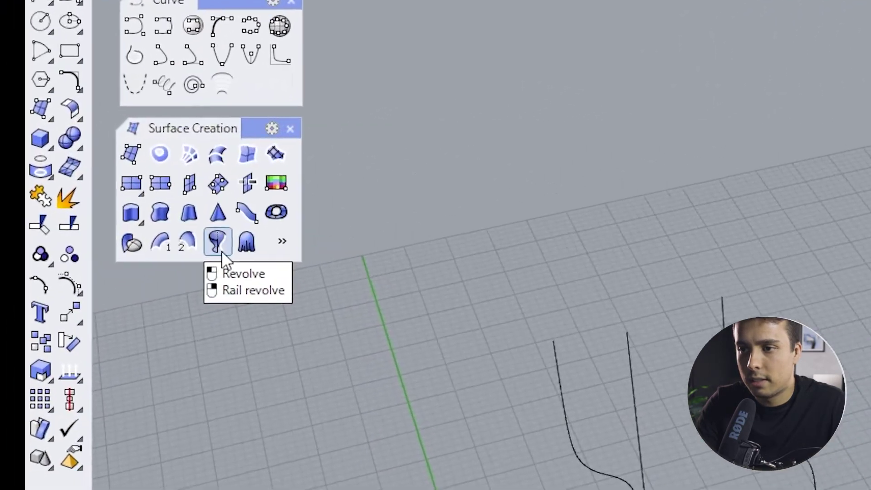
Step: Revolve the glass profile nearest the origin around its vertical axis line as a full-circle surface
left_click(219, 251)
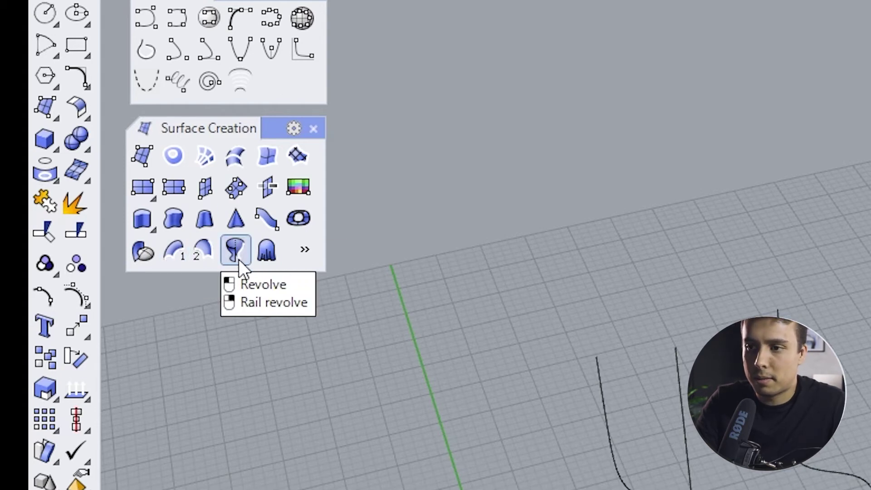
left_click(236, 254)
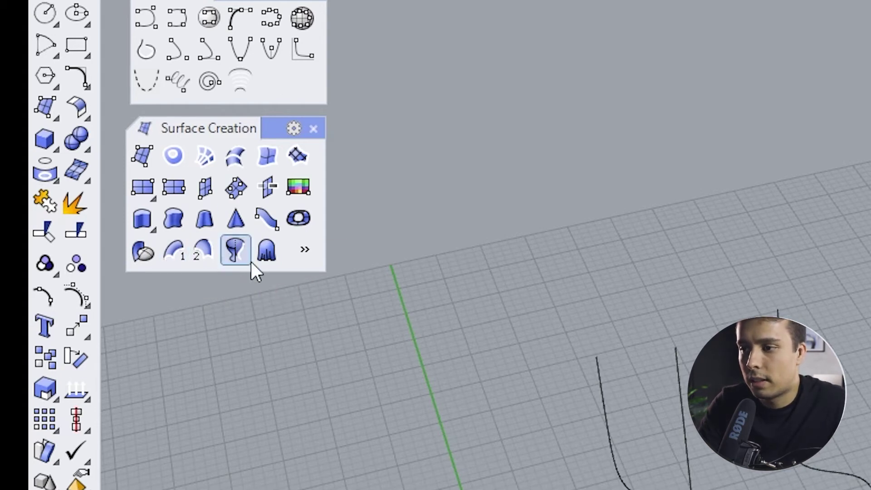
scroll(624, 289, "down", 4)
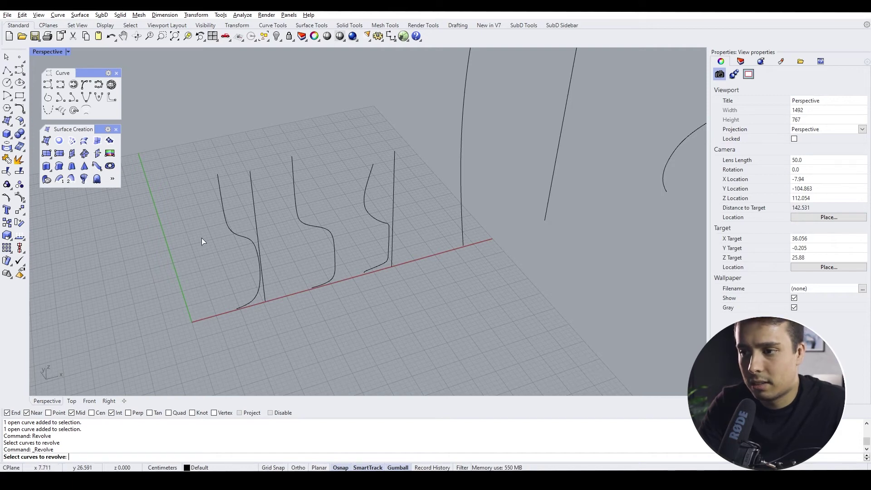
left_click(228, 224)
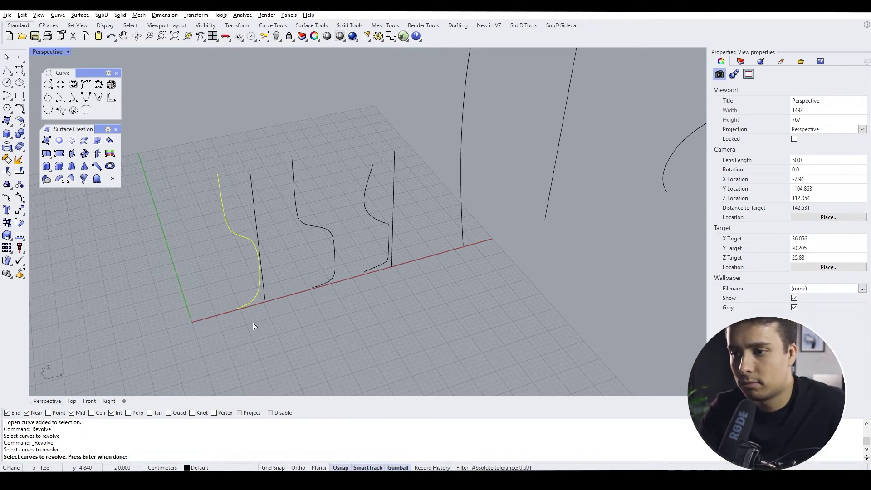
key("Return")
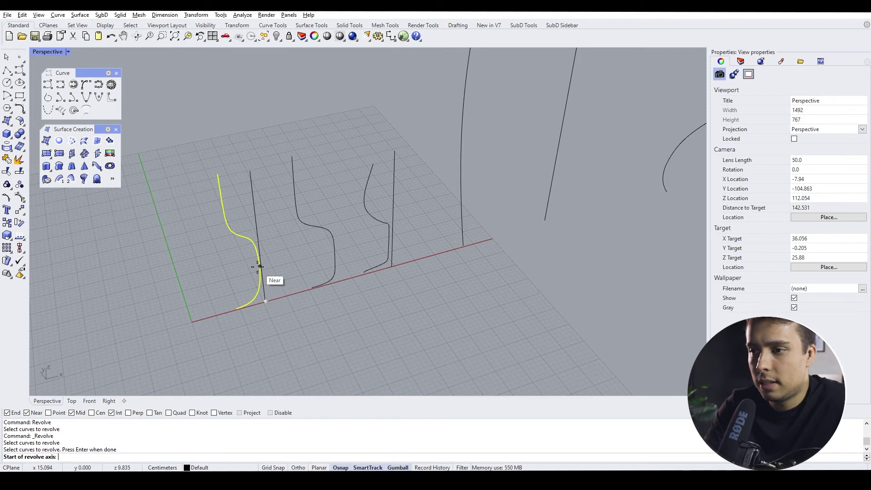
scroll(266, 294, "up", 2)
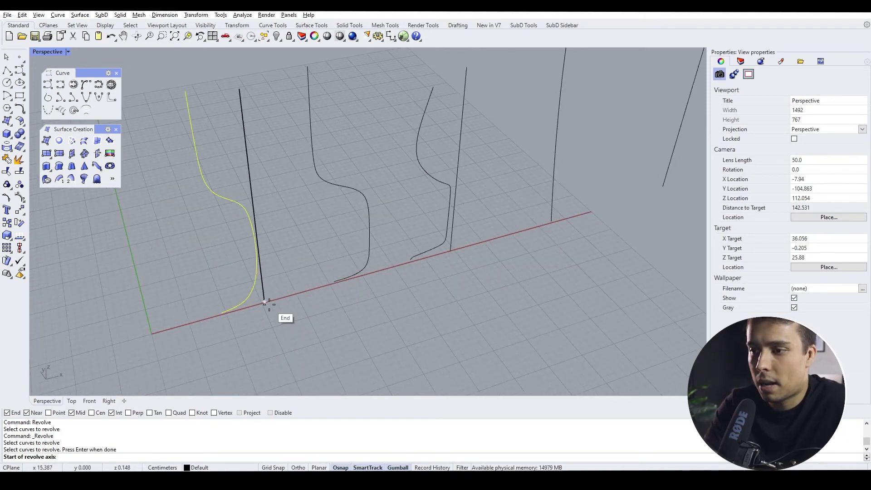
left_click(269, 304)
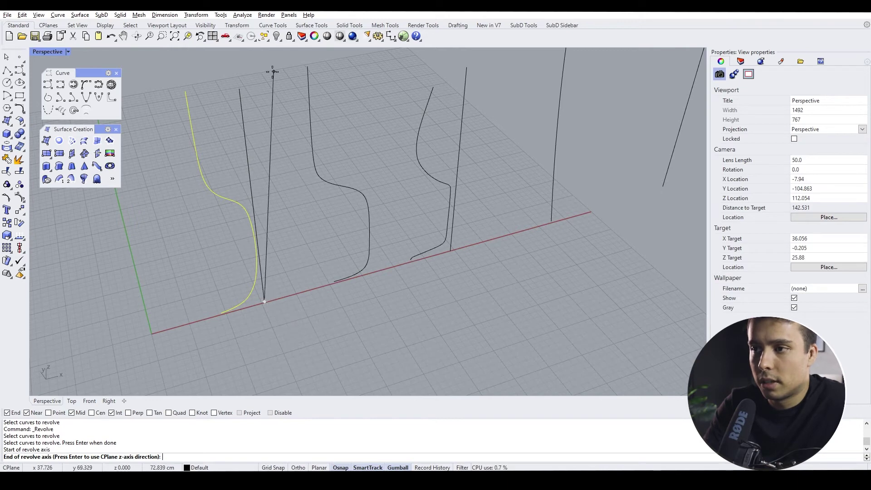
left_click(239, 89)
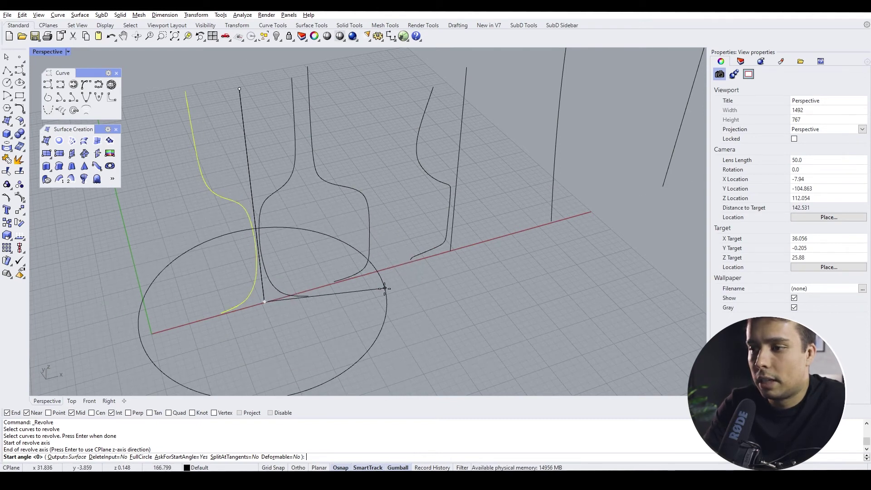
left_click(333, 363)
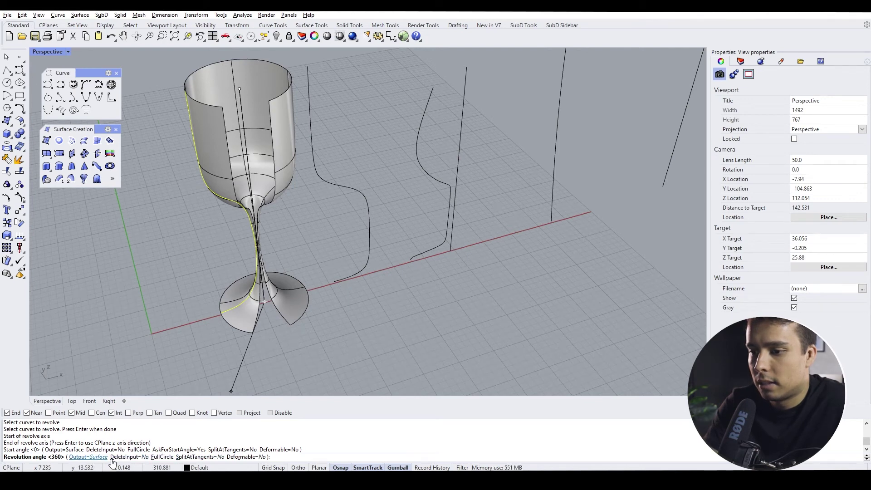
left_click(159, 460)
Step: Revolve the traced wine glass profile around the axis line beside its stem as a full-circle surface
right_click_drag(409, 240, 407, 125)
scroll(274, 309, "down", 8)
right_click_drag(274, 291, 266, 318)
right_click_drag(375, 261, 321, 263, "shift")
scroll(321, 262, "down", 2)
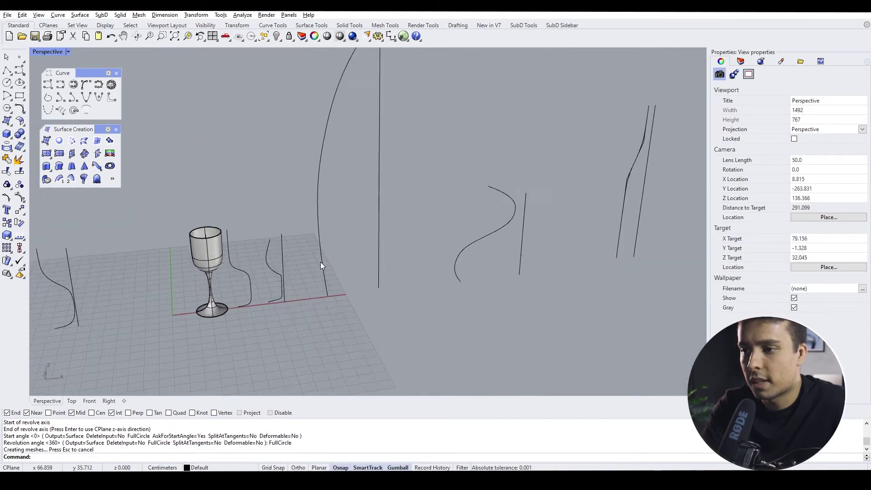
scroll(296, 267, "up", 6)
scroll(258, 278, "up", 3)
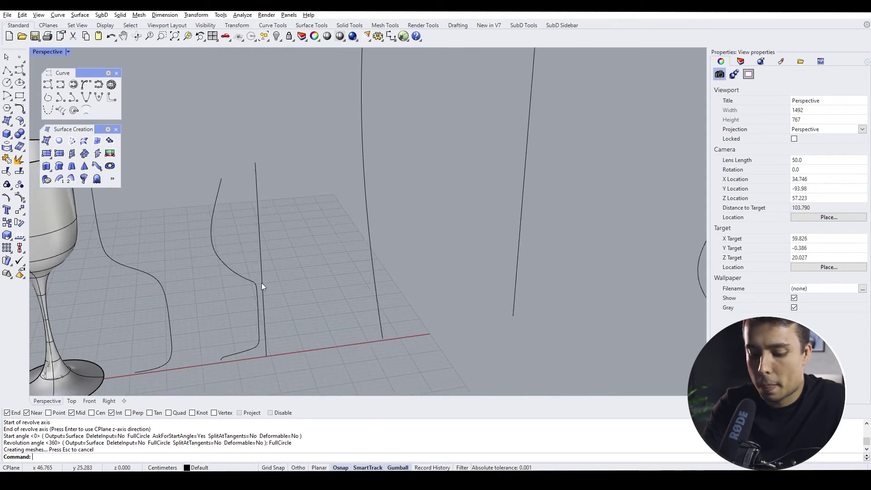
key("Return")
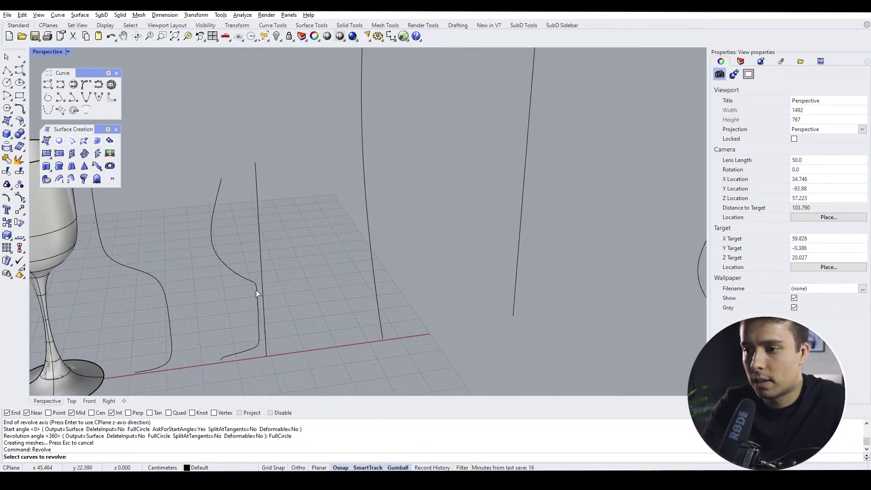
left_click(256, 290)
key("Return")
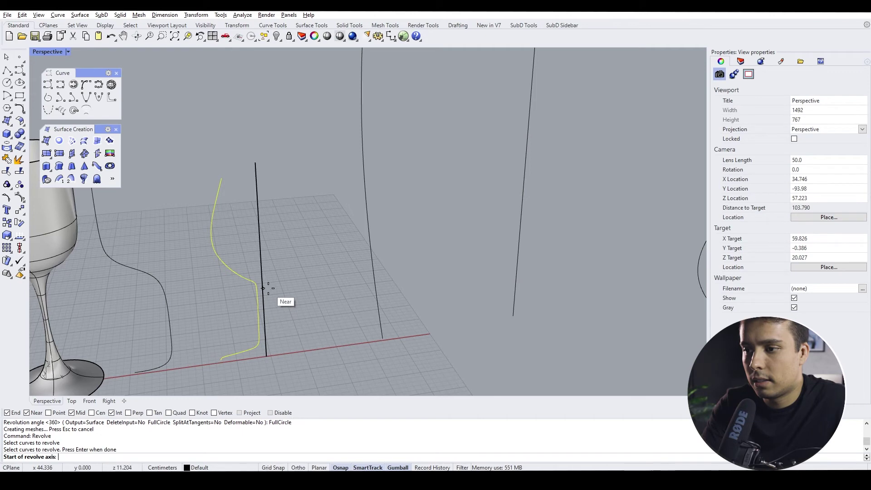
left_click(267, 355)
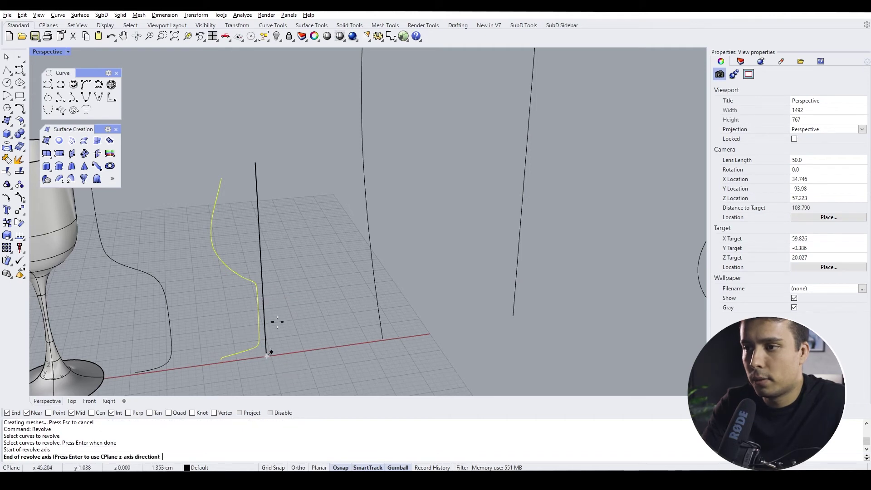
left_click(256, 162)
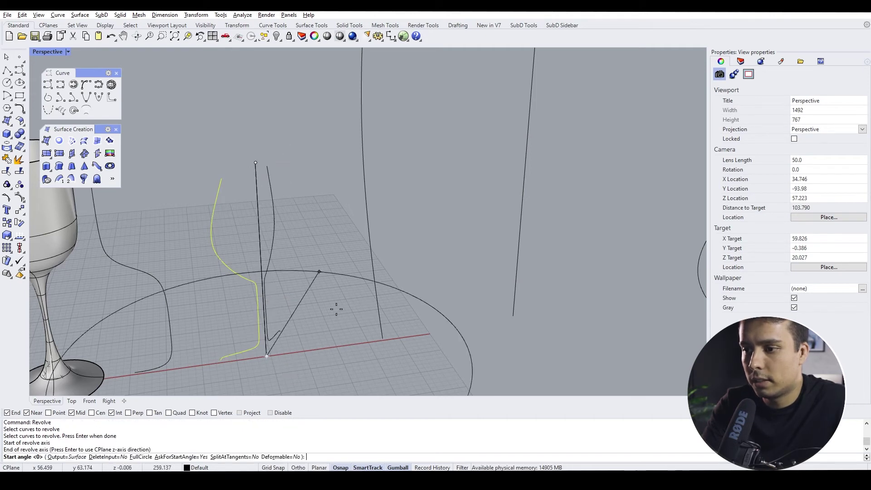
left_click(142, 458)
Step: Revolve the tall arched curve beside the glasses around its vertical axis line as a full-circle surface
right_click_drag(279, 237, 287, 282)
scroll(268, 257, "down", 5)
scroll(288, 281, "down", 8)
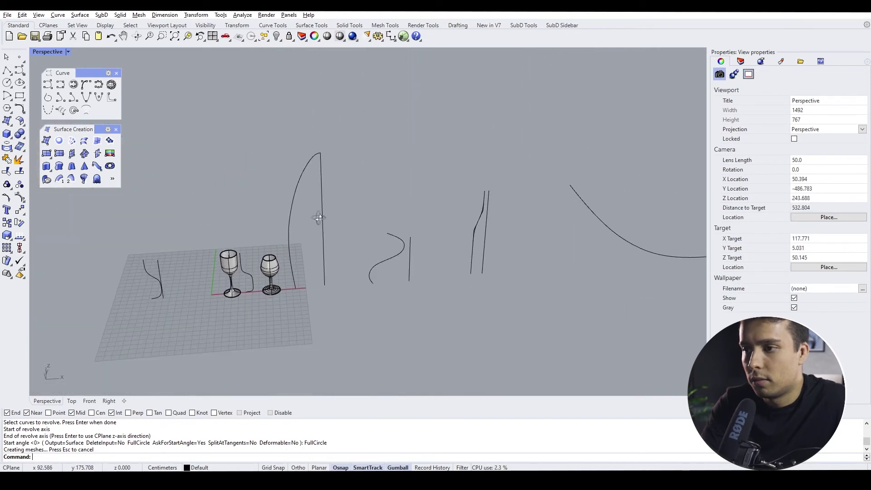
scroll(313, 204, "up", 6)
key("Return")
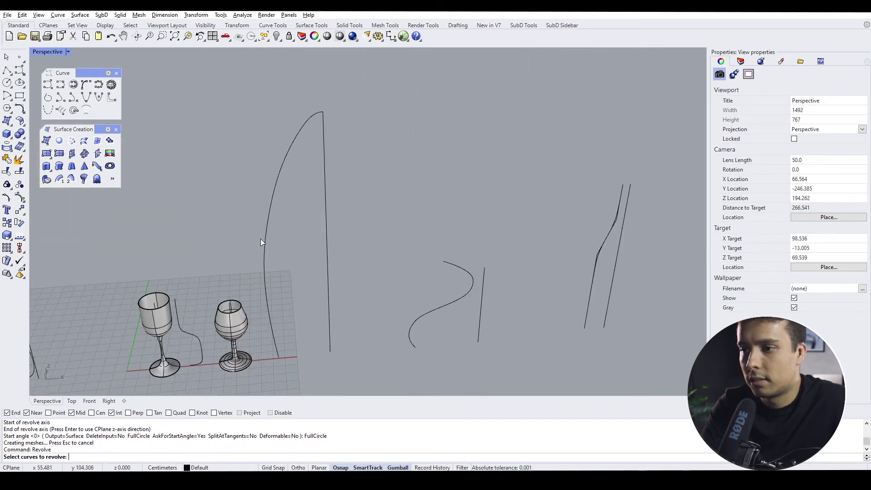
left_click(268, 234)
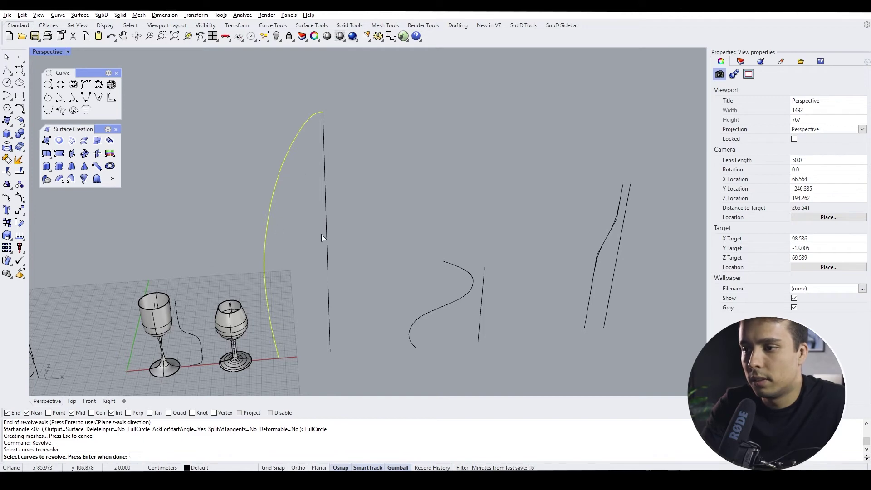
key("Return")
left_click(330, 350)
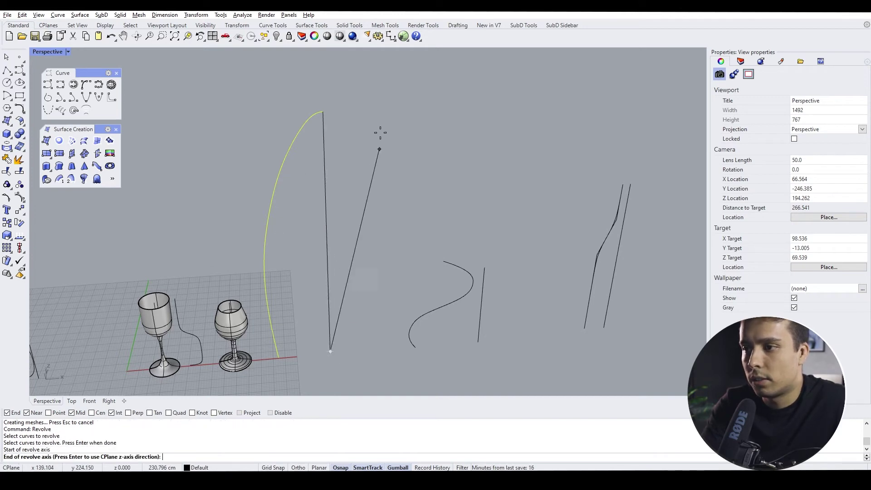
left_click(323, 111)
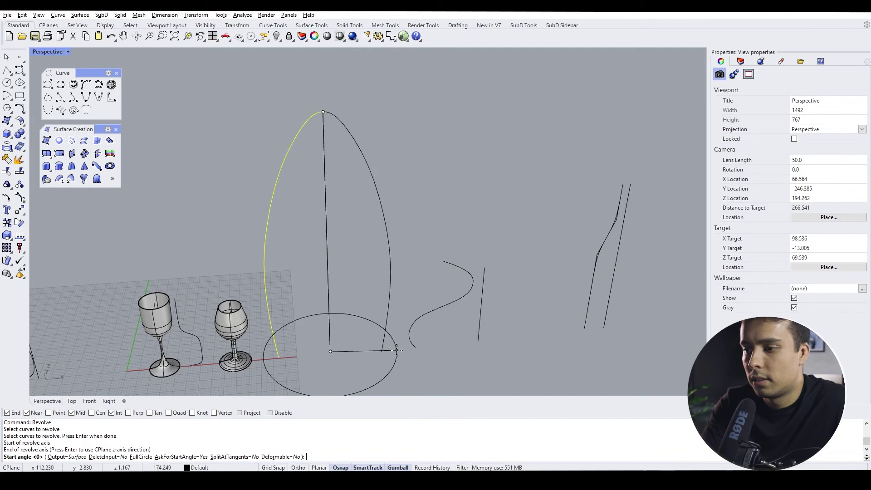
key("Return")
left_click(160, 456)
Step: Revolve the S-shaped curve beyond the tall dome around its short vertical axis line as a full-circle surface
scroll(290, 207, "down", 4)
right_click_drag(312, 247, 331, 252)
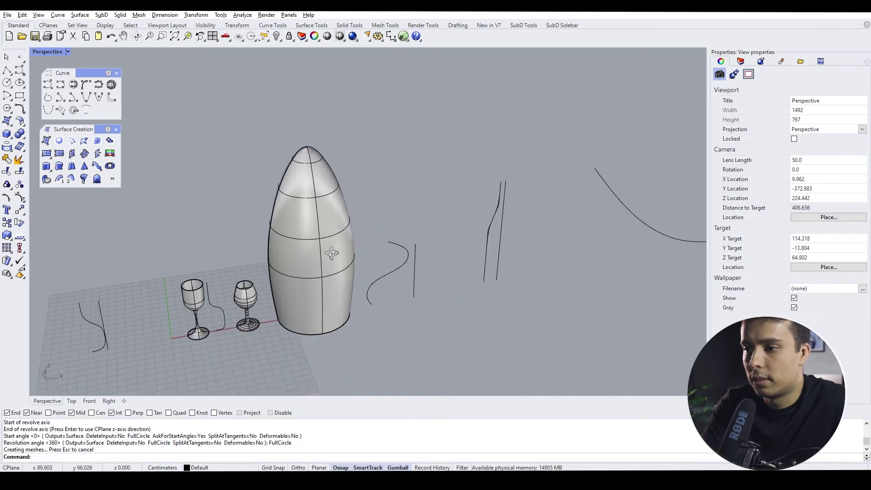
scroll(175, 255, "down", 6)
scroll(249, 249, "up", 5)
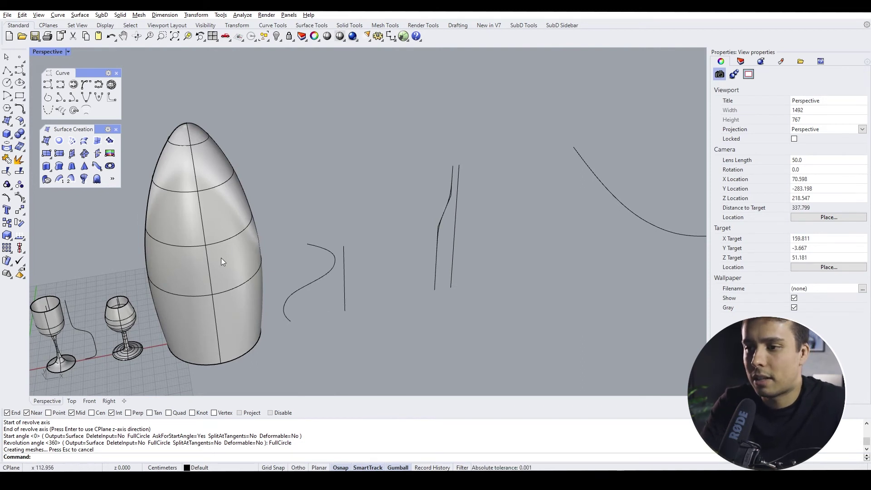
right_click_drag(349, 304, 313, 300, "shift")
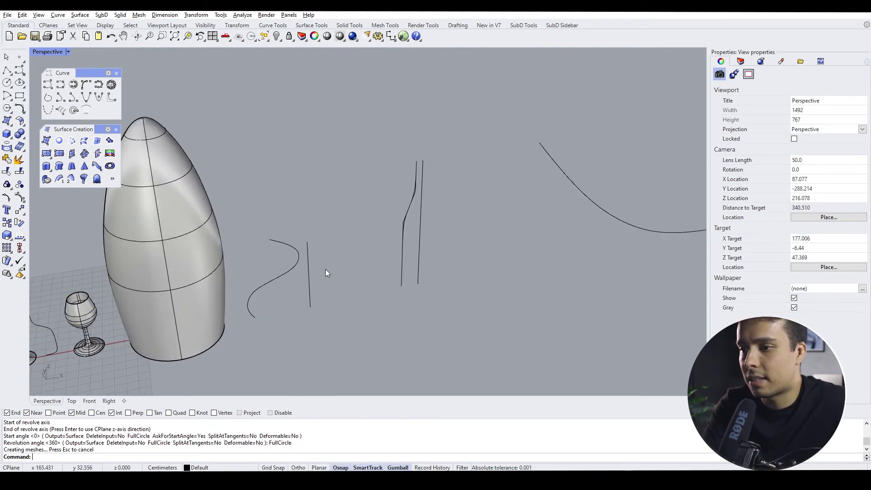
scroll(326, 272, "up", 3)
key("Return")
left_click(284, 251)
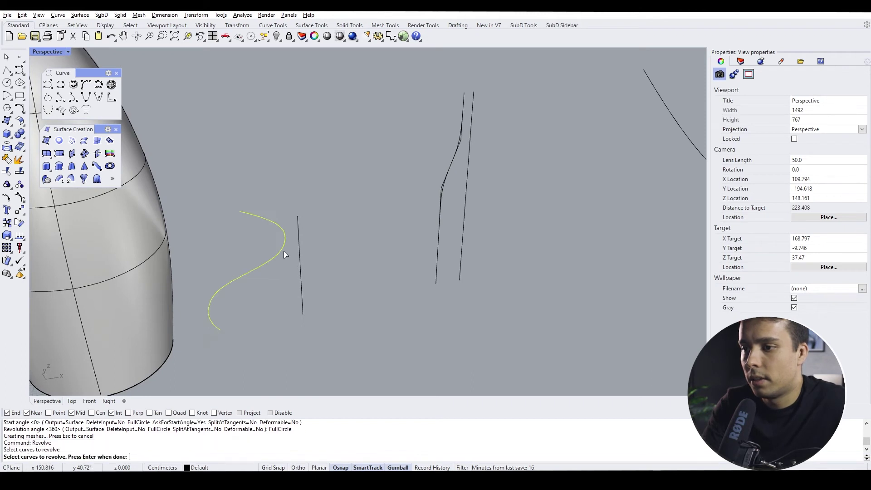
key("Return")
left_click(303, 314)
left_click(297, 217)
left_click(420, 311)
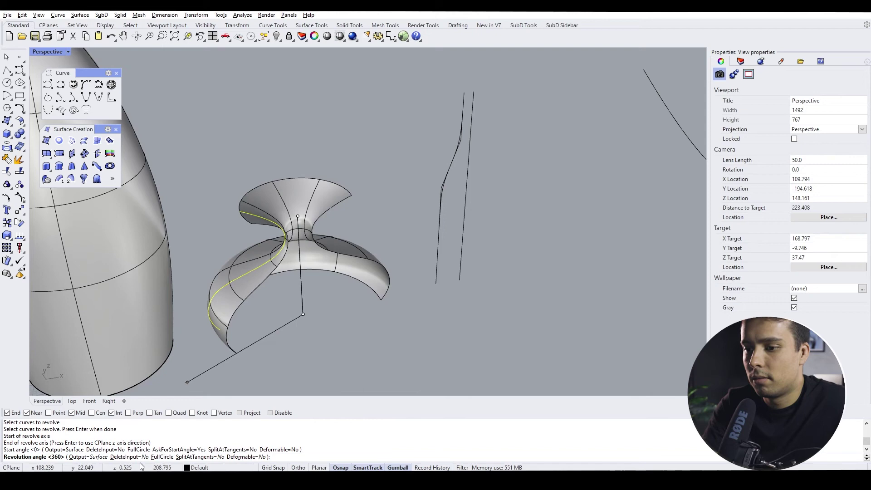
left_click(170, 459)
right_click_drag(352, 294, 353, 322)
scroll(353, 322, "down", 6)
right_click_drag(427, 270, 404, 298)
scroll(336, 250, "up", 6)
scroll(336, 248, "up", 3)
key("Return")
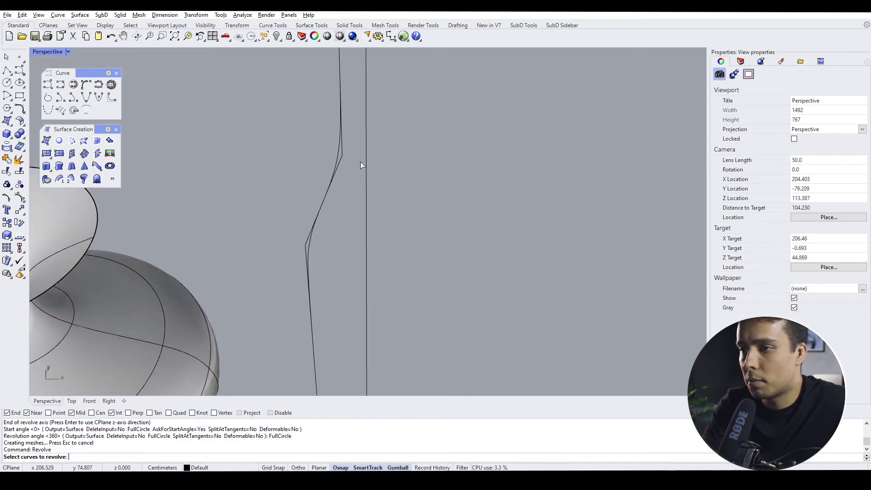
left_click(341, 151)
key("Escape")
Step: Revolve the smooth bottle profile, not its angular polyline, around its vertical axis line as a full-circle surface
key("Return")
left_click(338, 152)
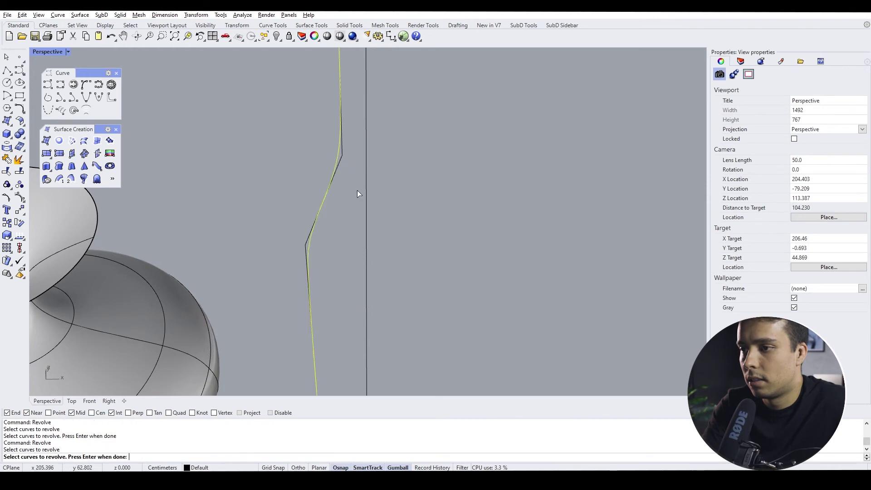
key("Return")
scroll(357, 191, "down", 6)
left_click(362, 315)
left_click(362, 119)
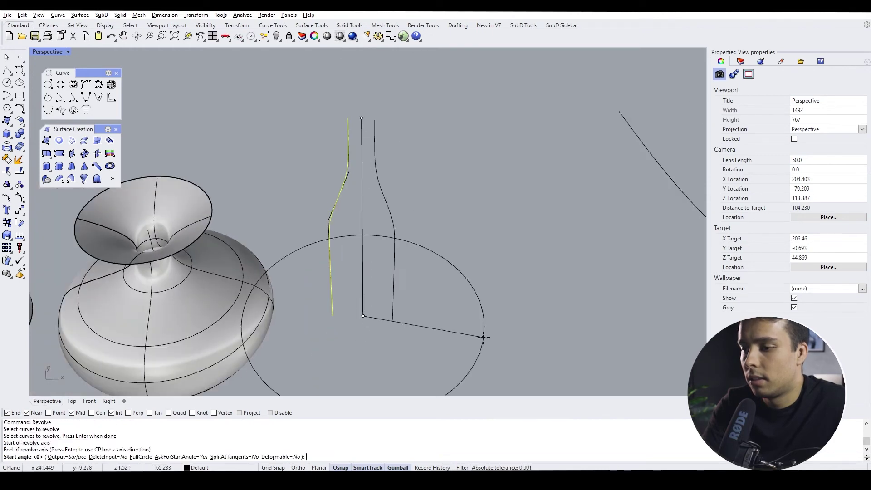
left_click(479, 337)
left_click(162, 457)
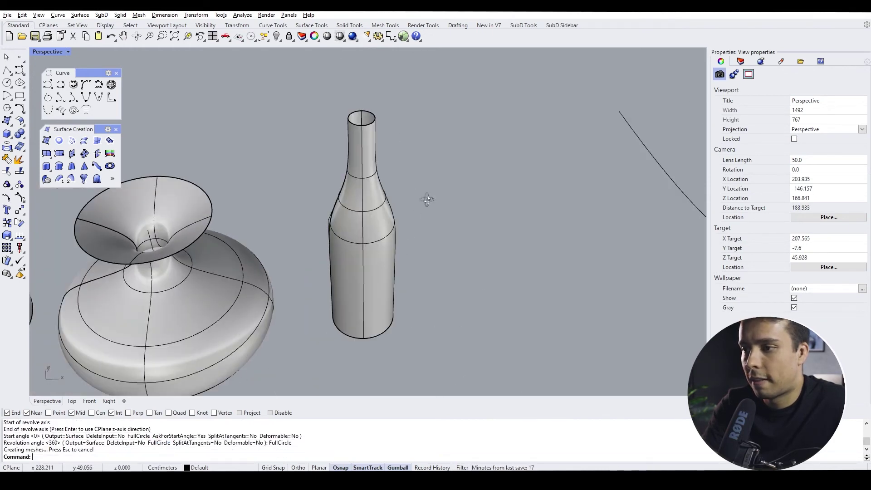
Step: Revolve the shallow bowl-shaped curve beyond the bottle around the vertical line at its lower end as a full-circle surface
right_click_drag(422, 213, 187, 278)
scroll(298, 246, "down", 8)
right_click_drag(290, 234, 385, 257)
scroll(399, 218, "up", 3)
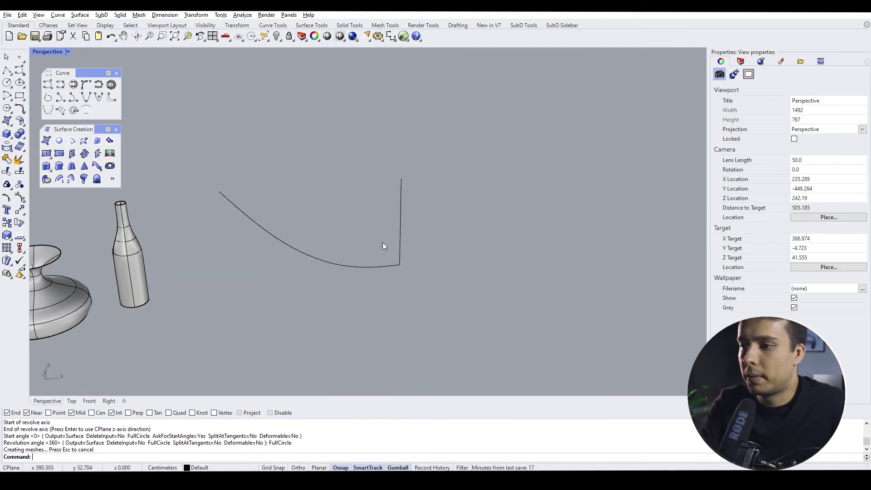
left_click(354, 272)
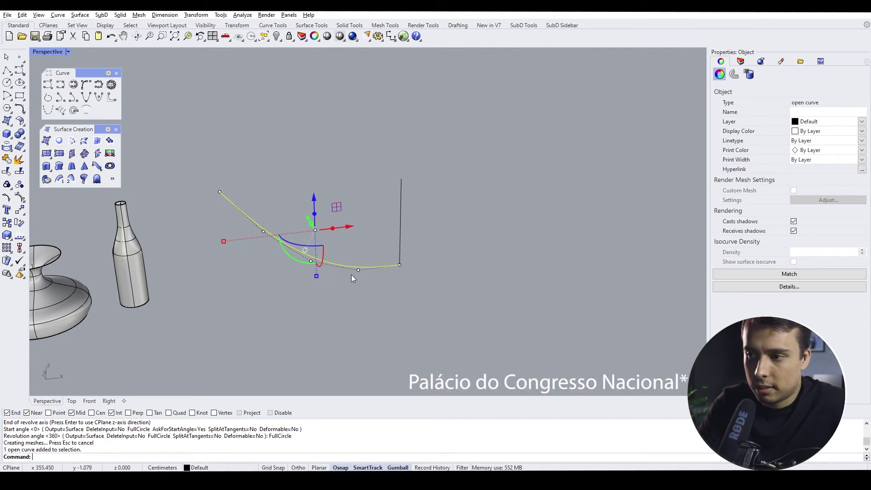
key("Escape")
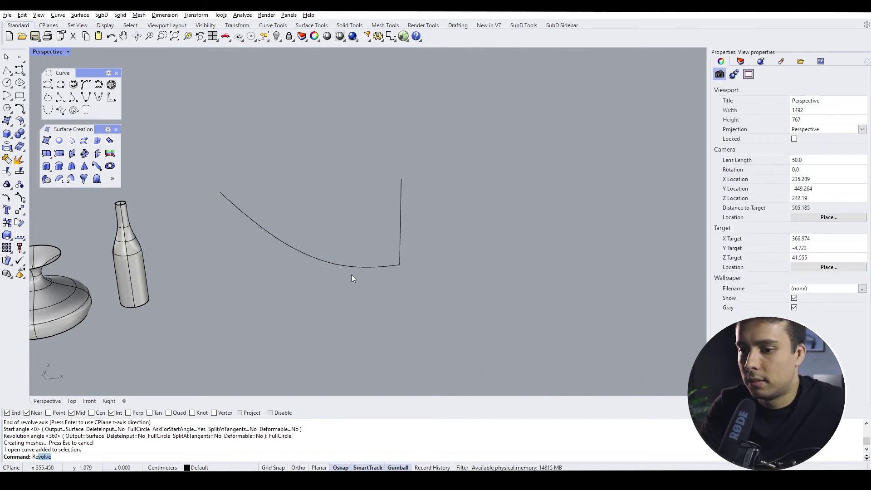
type("Re")
key("Return")
left_click(367, 268)
key("Return")
left_click(401, 267)
left_click(401, 179)
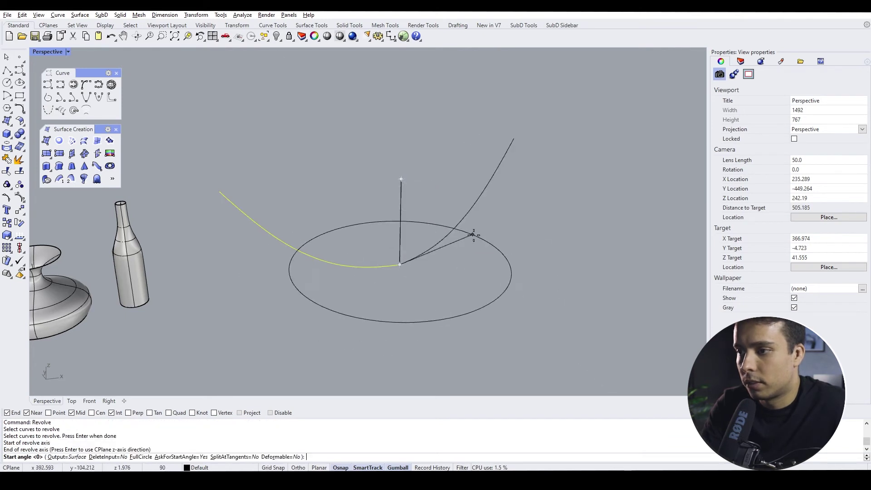
left_click(512, 246)
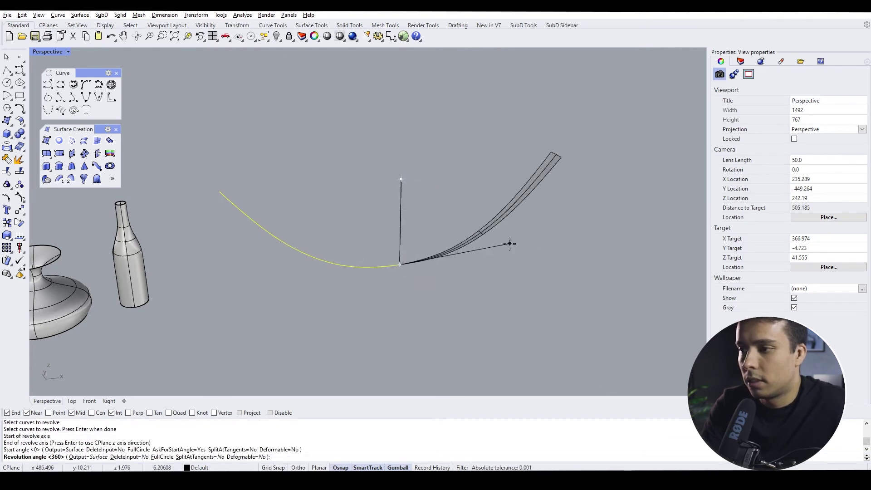
left_click(159, 458)
Step: Cap the open rim of the revolved shallow bowl surface to make it a closed solid
scroll(363, 204, "down", 4)
right_click_drag(369, 195, 375, 219)
scroll(407, 180, "up", 3)
mouse_move(425, 247)
right_mouse_down()
mouse_move(393, 238)
mouse_move(429, 252)
right_mouse_up()
left_click(376, 211)
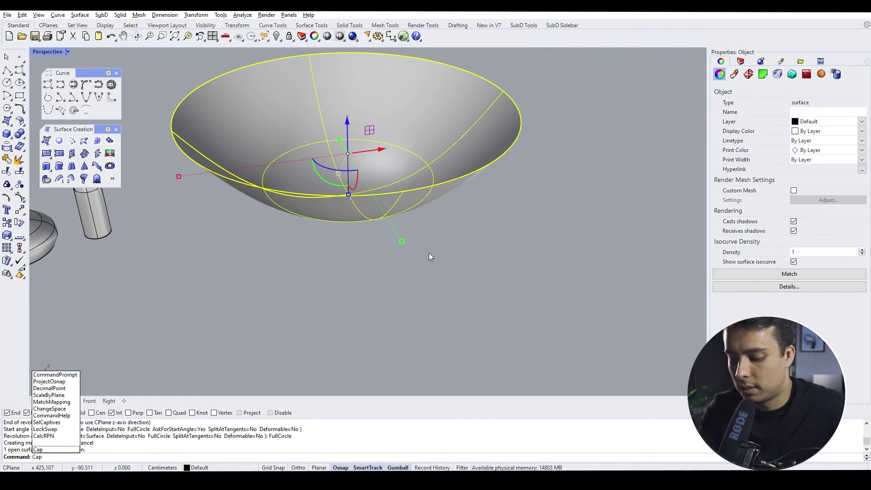
key("Return")
left_click(429, 252)
Step: Examine the remaining open profile curve beyond the capped bowl, its control points and the separate vertical axis line beside it
mouse_move(428, 253)
right_mouse_down()
mouse_move(423, 152)
mouse_move(422, 240)
right_mouse_up()
scroll(221, 196, "down", 6)
mouse_move(222, 197)
right_mouse_down()
mouse_move(239, 136)
mouse_move(227, 183)
right_mouse_up()
scroll(228, 183, "down", 4)
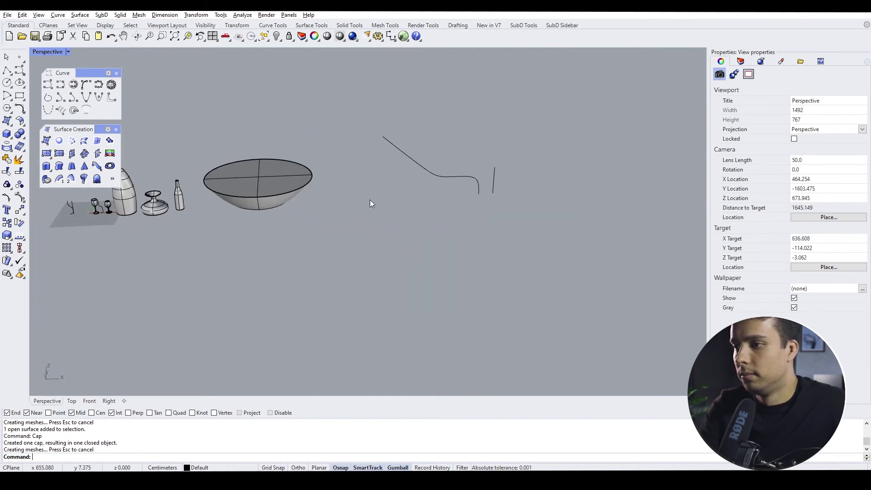
scroll(525, 159, "up", 8)
scroll(489, 215, "up", 2)
right_click(407, 246)
scroll(447, 274, "down", 4)
right_click_drag(451, 277, 439, 282)
scroll(439, 282, "up", 6)
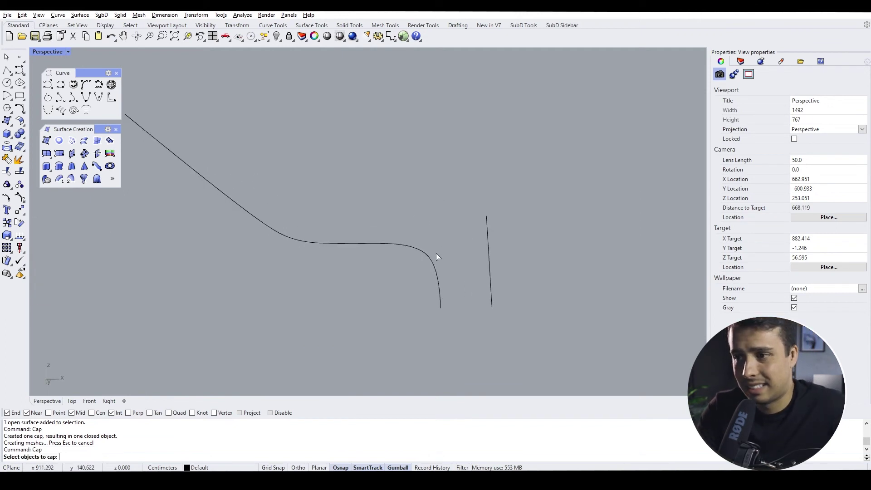
scroll(462, 273, "down", 4)
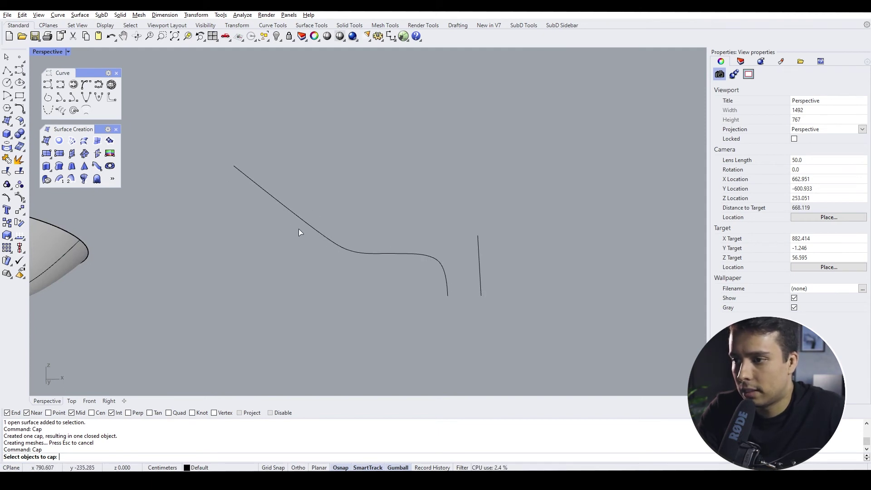
right_click_drag(375, 255, 429, 245)
key("Escape")
left_click(399, 249)
left_click(366, 227)
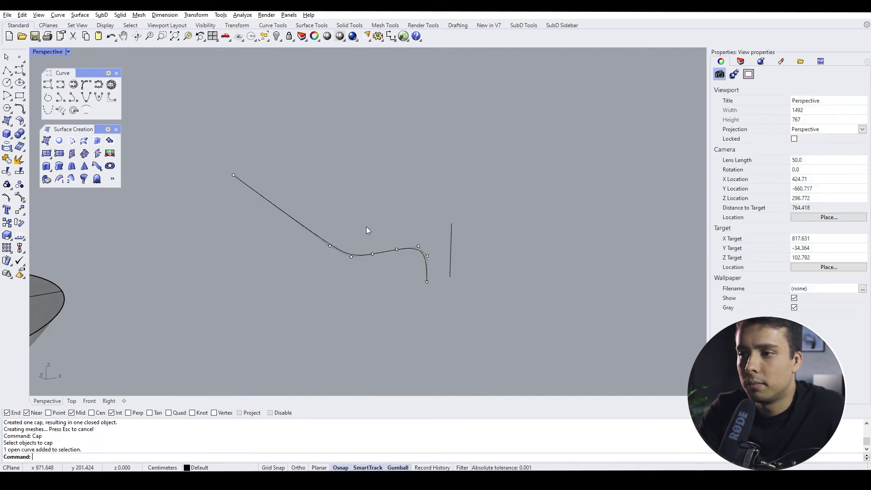
Step: Revolve the sloped profile curve with the downturned end around the separate vertical axis line as a full-circle surface
key("Return")
left_click(417, 250)
key("Return")
left_click(451, 276)
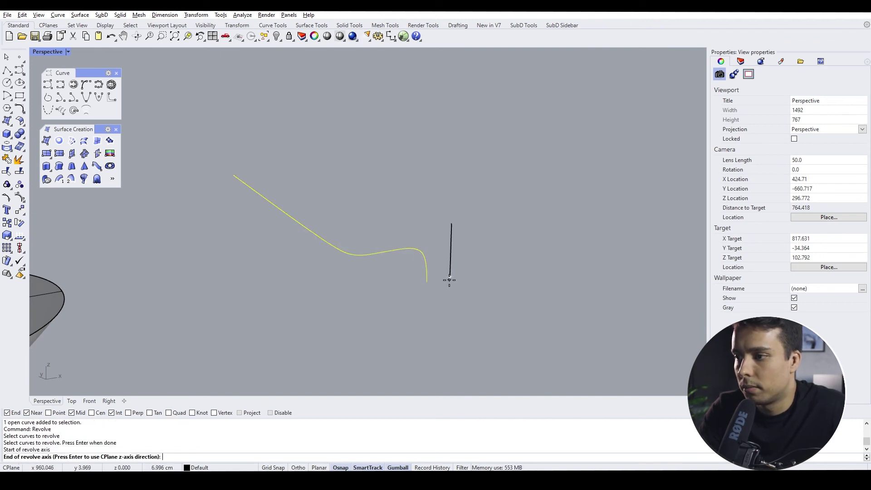
left_click(452, 223)
scroll(504, 232, "down", 2)
left_click(534, 245)
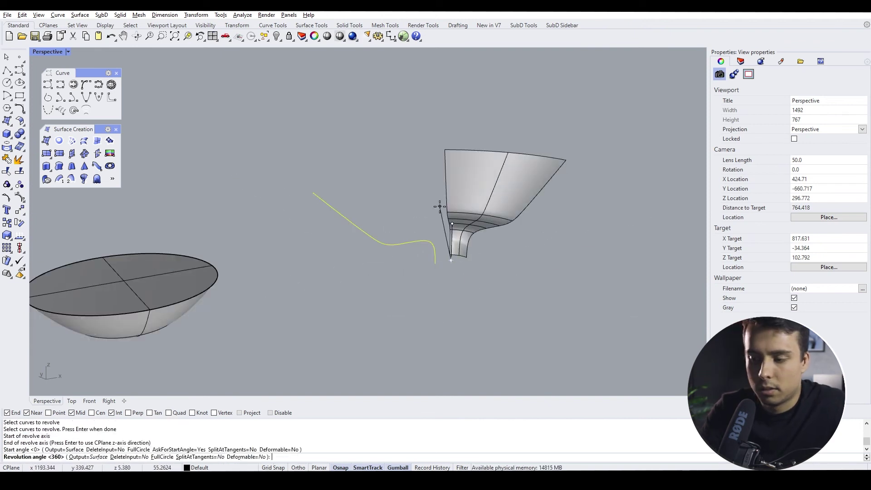
left_click(162, 458)
Step: Cap the planar openings of the newly revolved wide dish with the narrow foot to make it a closed solid
scroll(366, 150, "down", 5)
right_click_drag(547, 183, 513, 229)
scroll(455, 205, "up", 6)
left_click(455, 205)
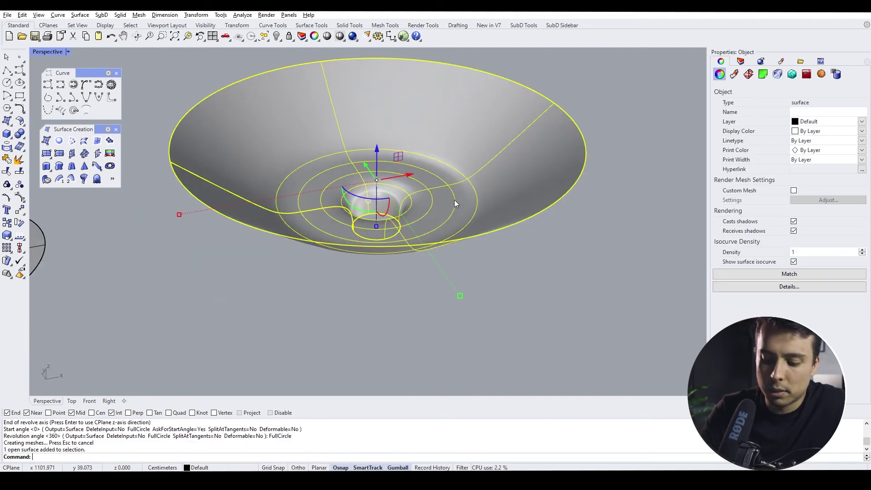
type("Cap")
key("Return")
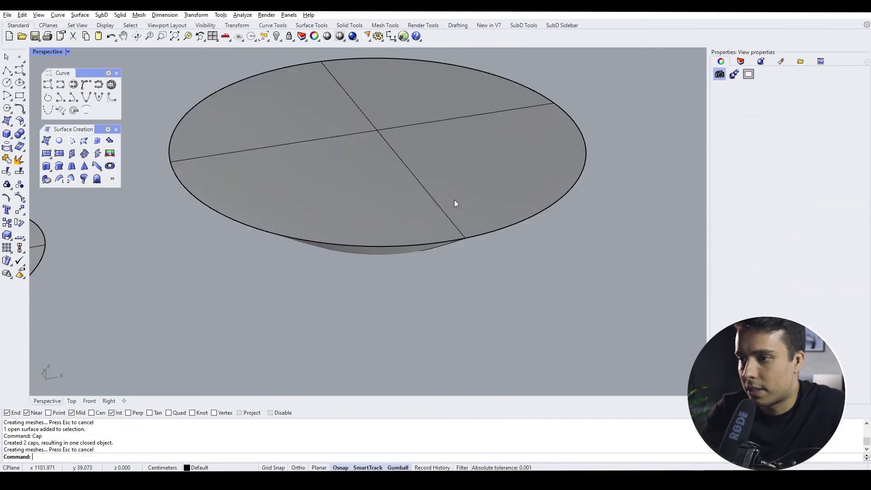
Step: Examine the capped wide dish and its narrow foot from the side, together with the neighbouring bowl
right_click_drag(521, 175, 529, 71)
scroll(388, 281, "down", 6)
scroll(384, 313, "up", 6)
scroll(385, 332, "down", 4)
right_click_drag(425, 247, 421, 299)
scroll(424, 223, "up", 5)
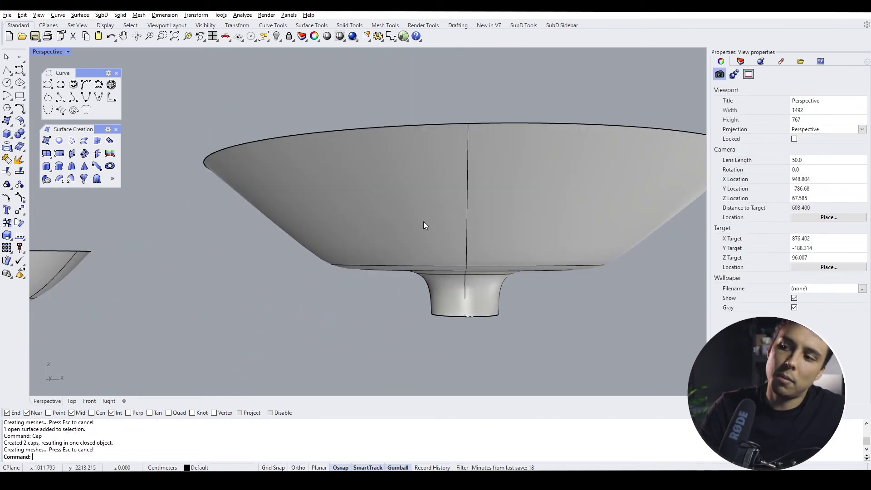
scroll(293, 302, "down", 3)
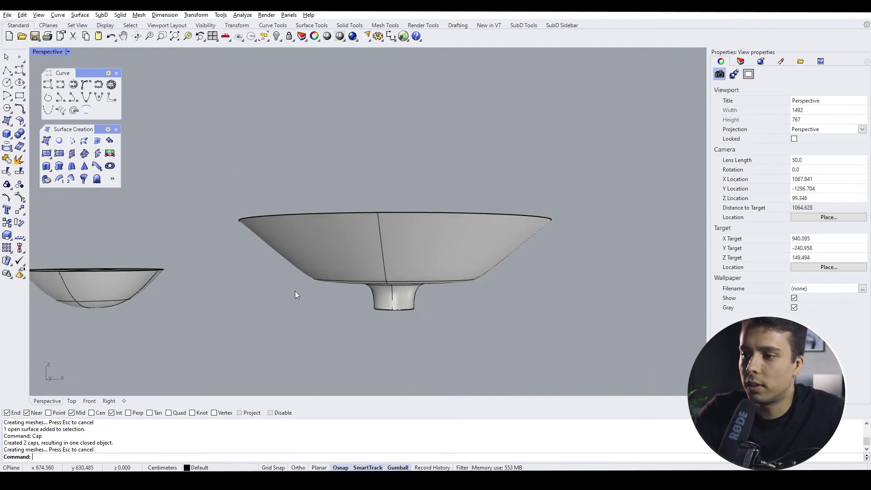
right_click_drag(308, 249, 375, 259)
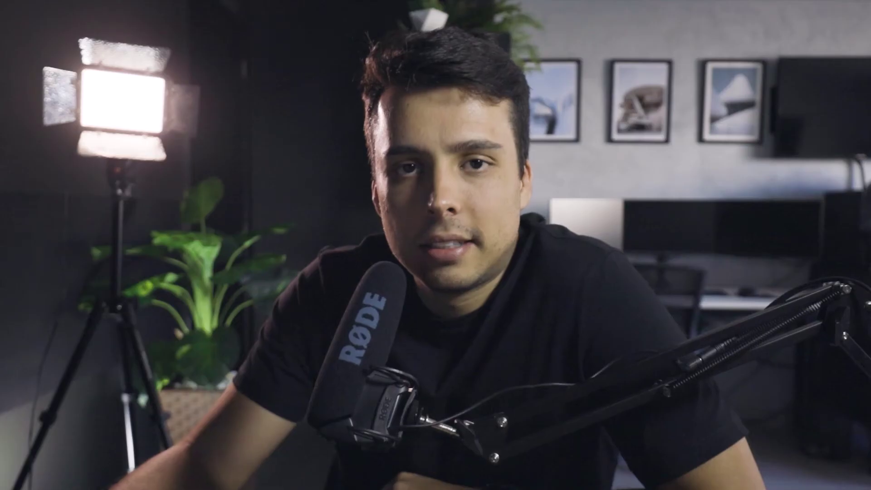